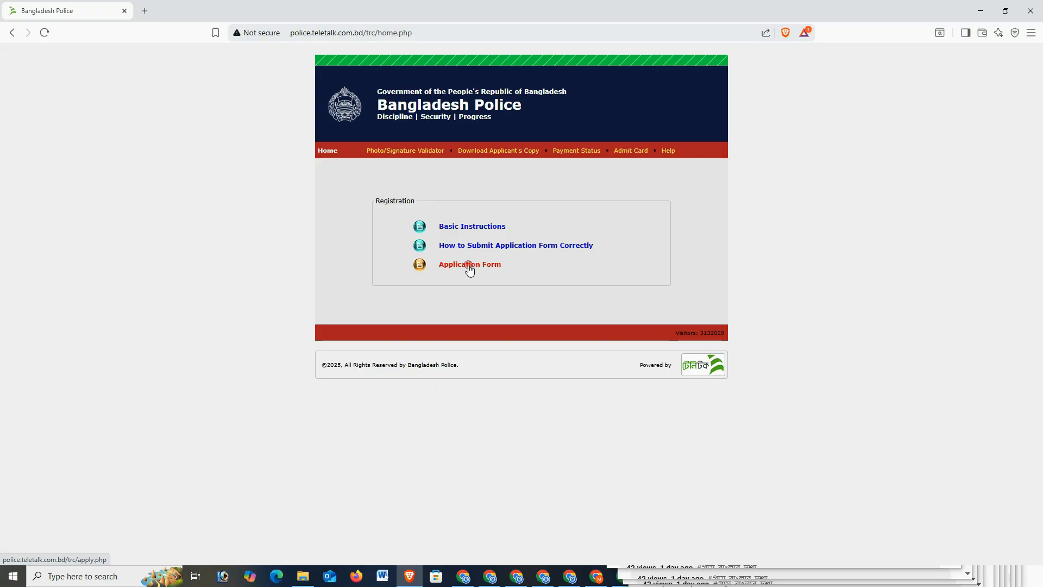
Select the Trainee Recruit Constable post on the Application Form page and continue to its form.
{"action": "left_click", "coordinate": [475, 266]}
{"action": "left_click", "coordinate": [339, 199]}
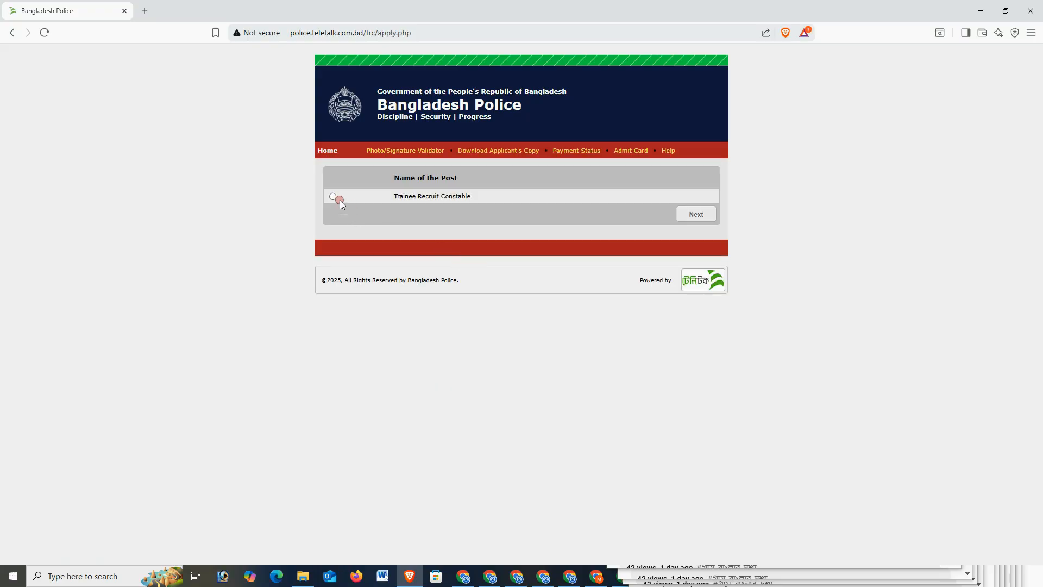
{"action": "left_click", "coordinate": [696, 214]}
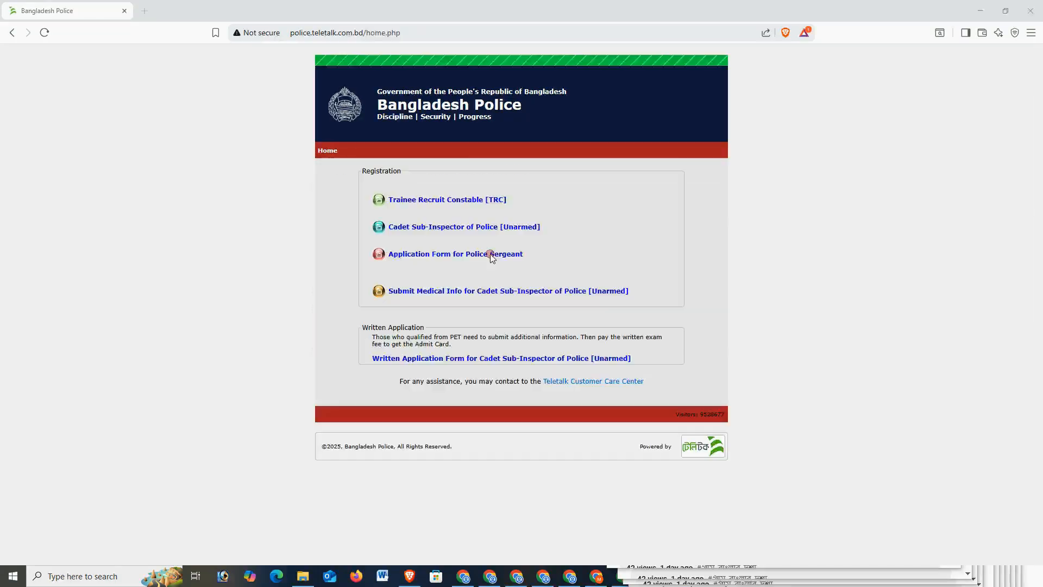
{"action": "left_click", "coordinate": [469, 208]}
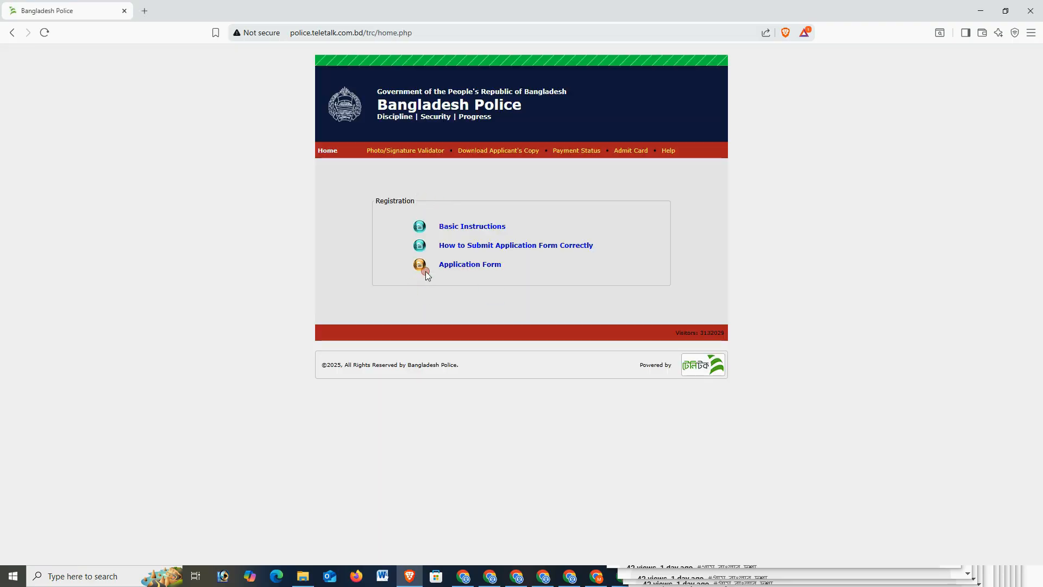
{"action": "left_click", "coordinate": [469, 266]}
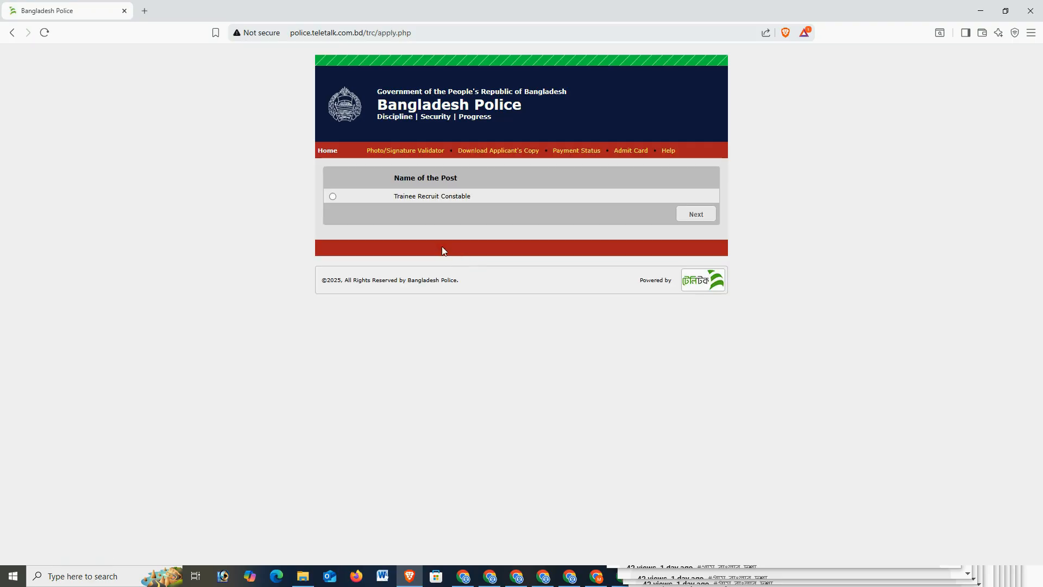
{"action": "left_click", "coordinate": [334, 197]}
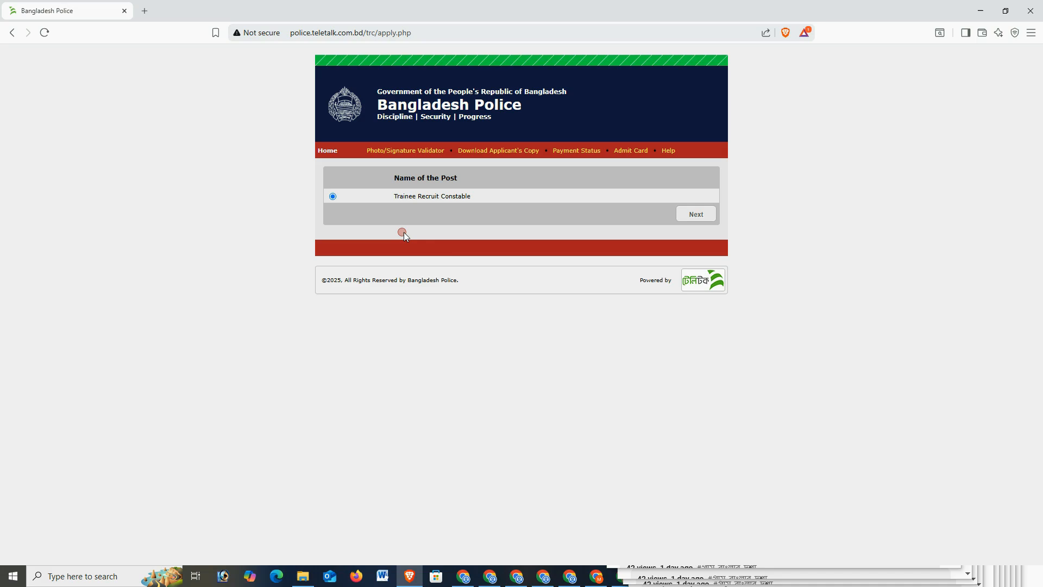
{"action": "left_click", "coordinate": [693, 214]}
Fill the Applicant's Name, Father's Name and Mother's Name fields with the family's names.
{"action": "left_click", "coordinate": [451, 192]}
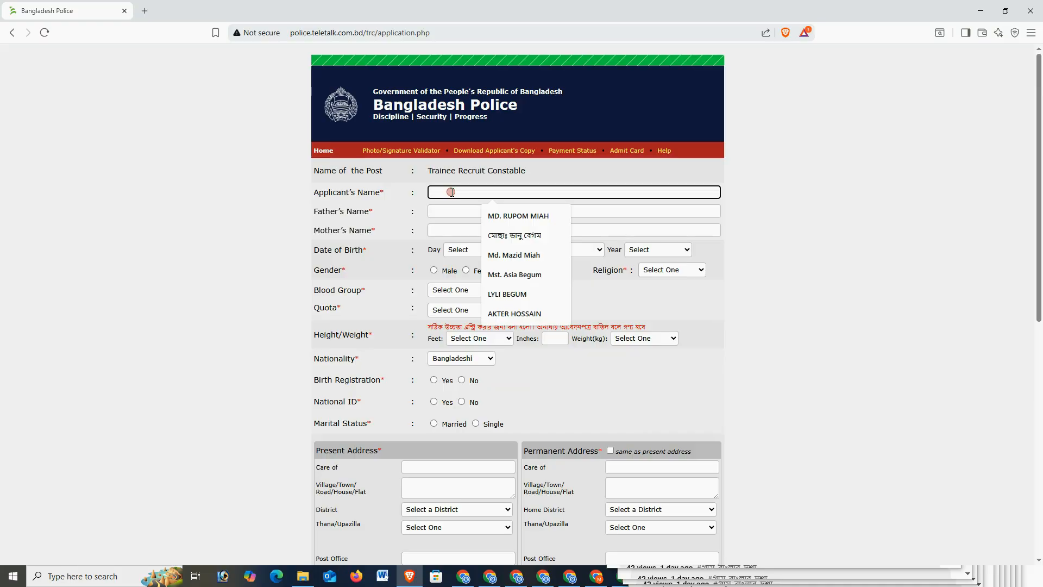
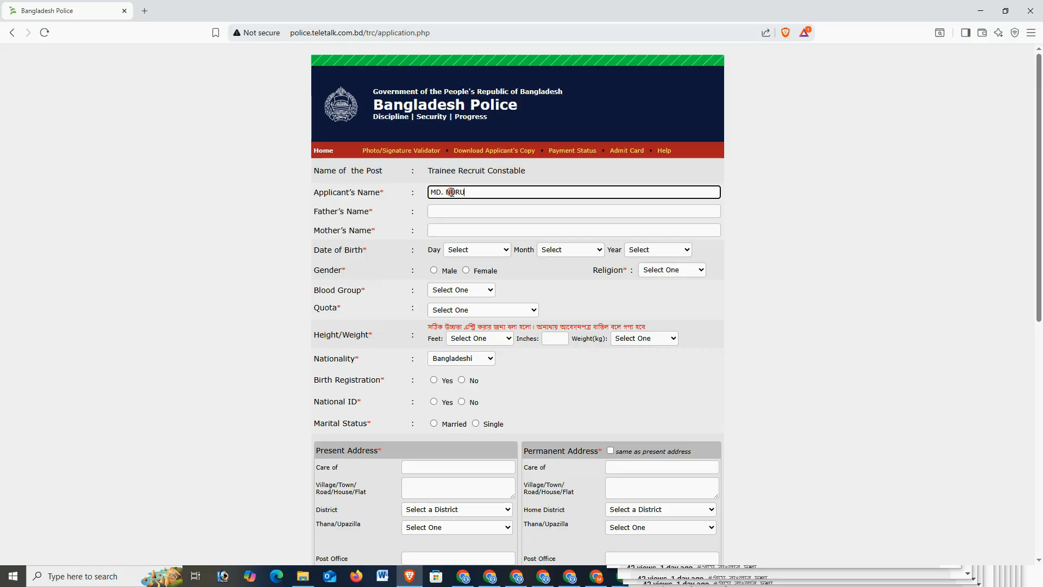
{"action": "key", "text": "Tab"}
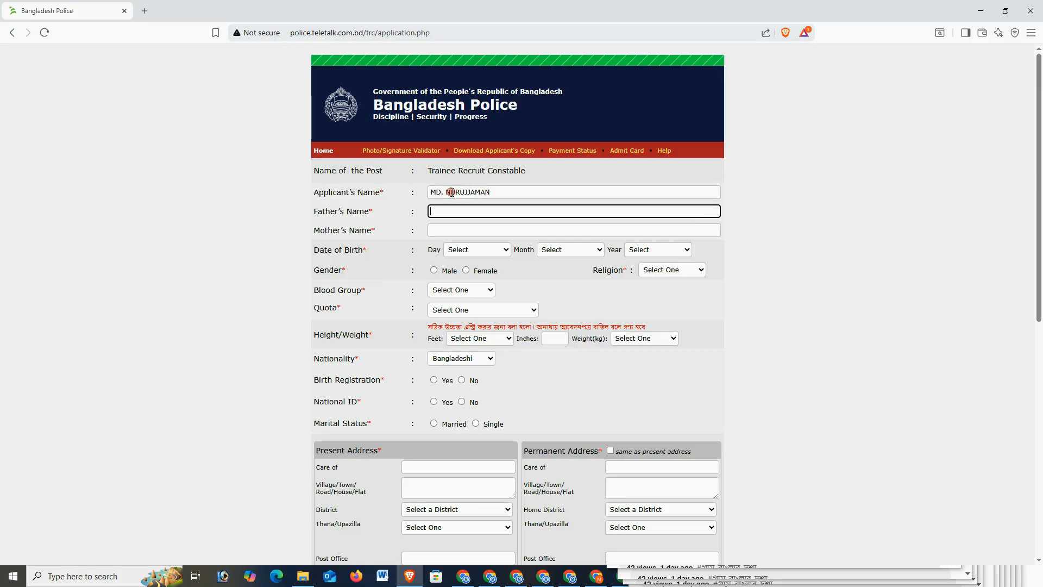
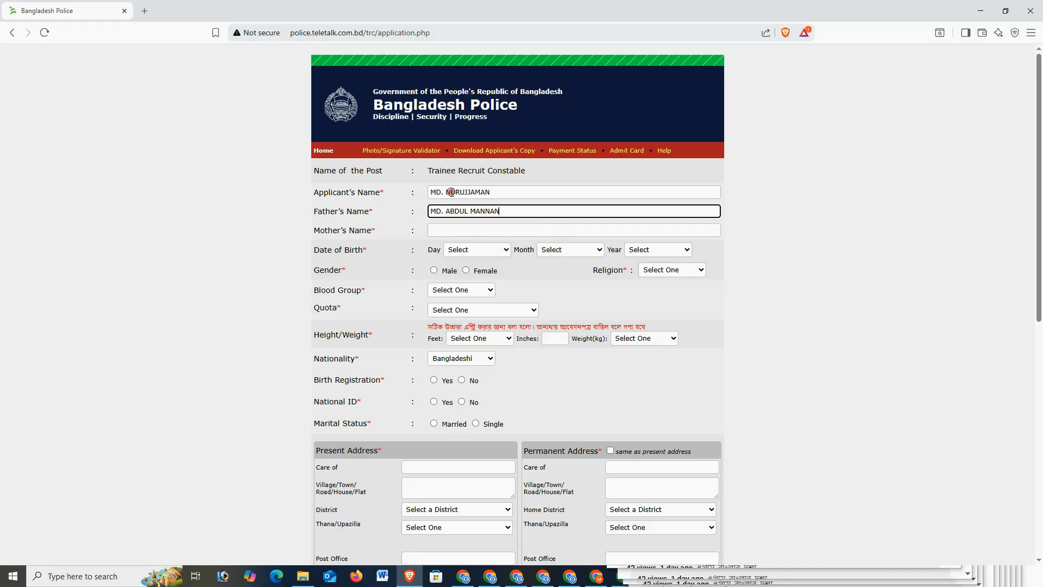
{"action": "key", "text": "Tab"}
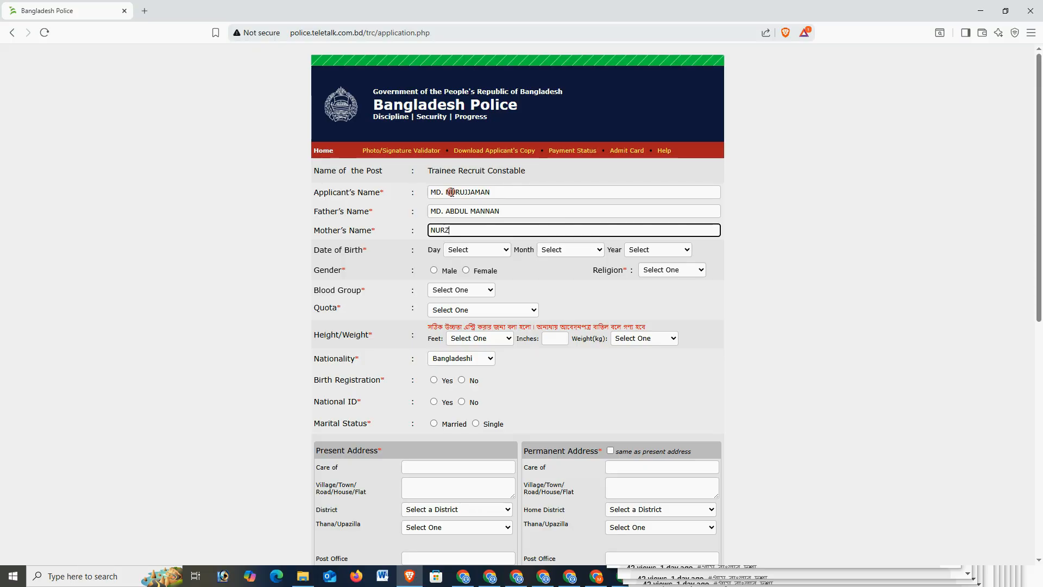
{"action": "key", "text": "Tab"}
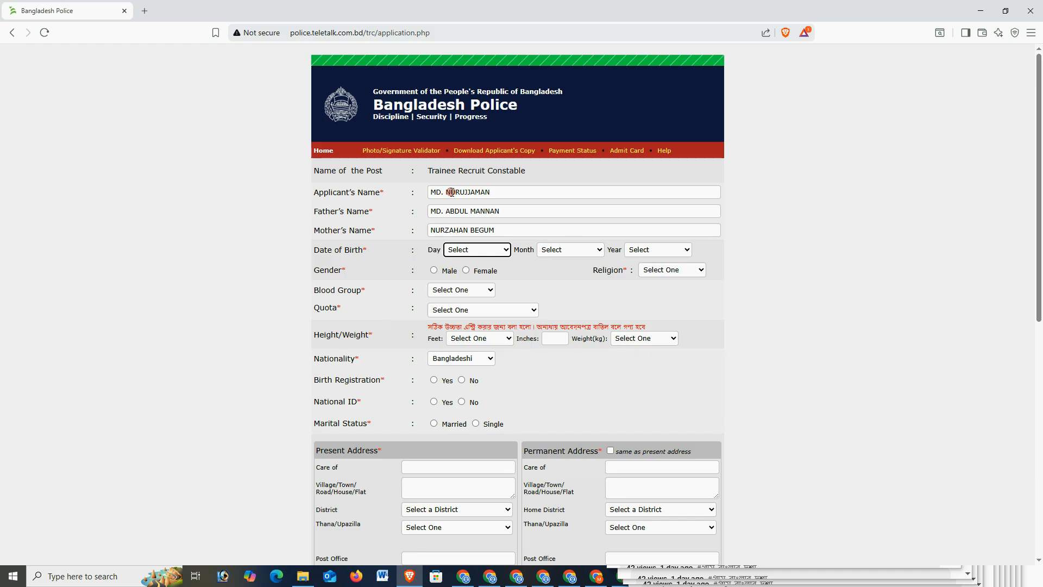
Enter the date of birth as 06 January 2006 and mark the gender as male.
{"action": "type", "text": "06"}
{"action": "key", "text": "Tab"}
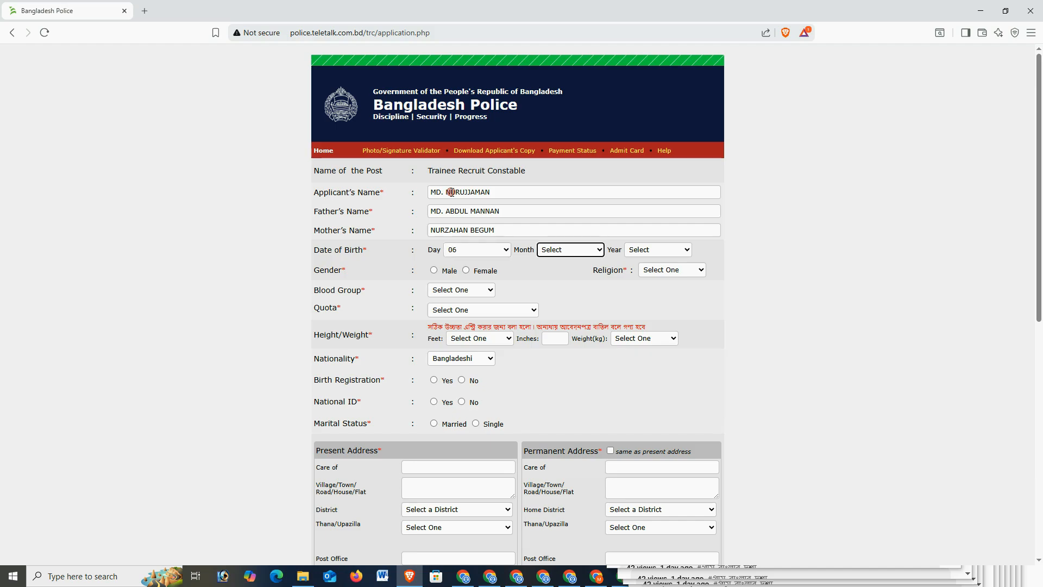
{"action": "type", "text": "01 - January"}
{"action": "key", "text": "Tab"}
{"action": "type", "text": "2000"}
{"action": "key", "text": "Tab"}
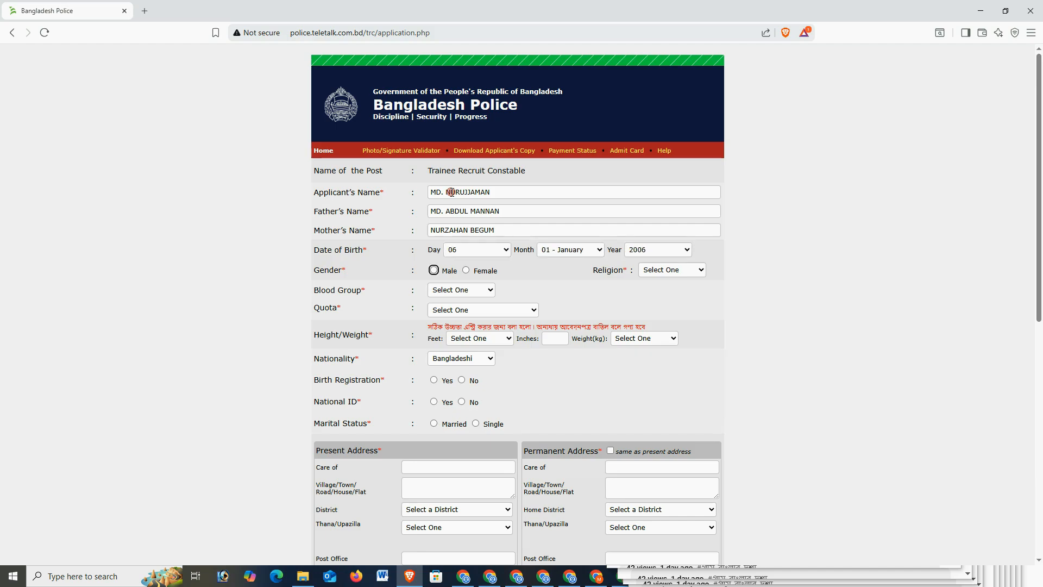
{"action": "key", "text": "space"}
Set religion Islam, blood group A+, quota General and height 5 feet 8 inches.
{"action": "left_click", "coordinate": [686, 272]}
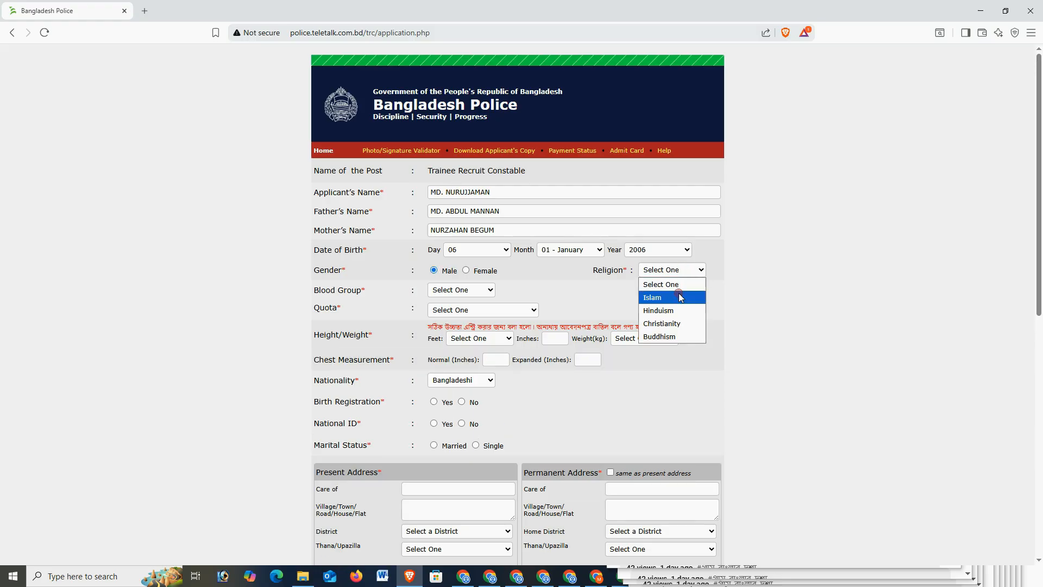
{"action": "left_click", "coordinate": [679, 292]}
{"action": "left_click", "coordinate": [456, 291]}
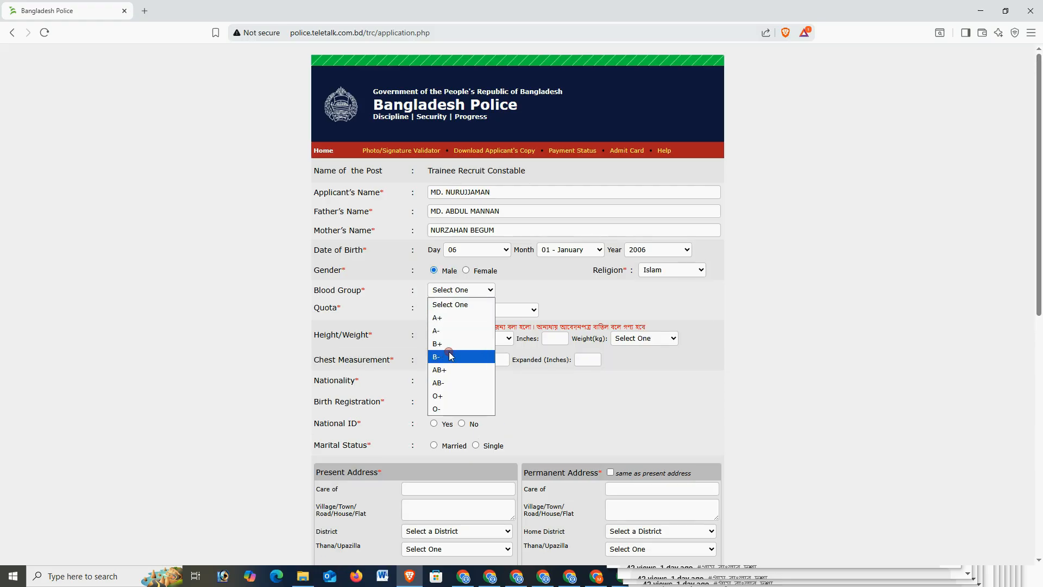
{"action": "left_click", "coordinate": [449, 318]}
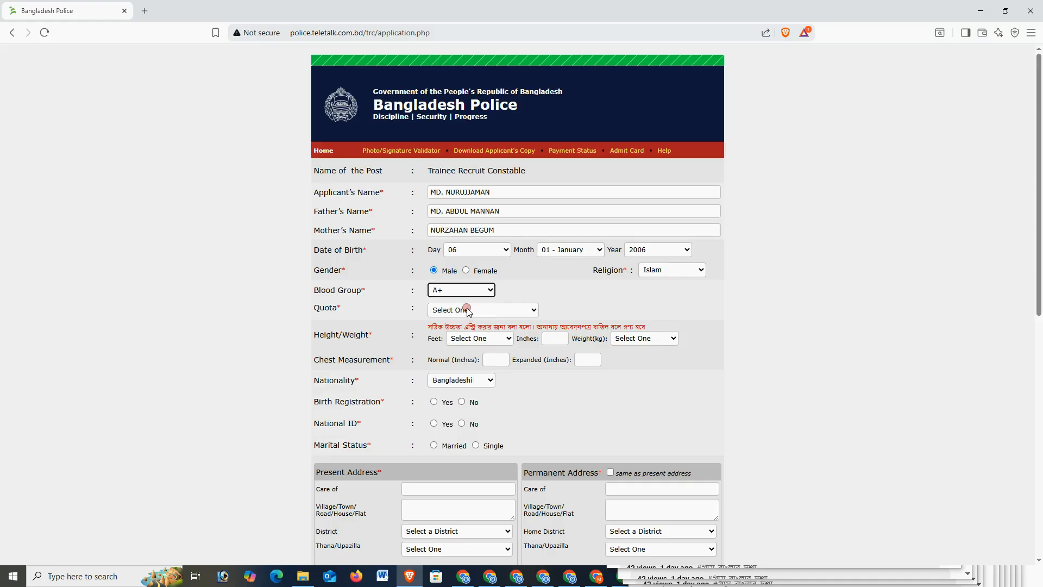
{"action": "left_click", "coordinate": [463, 308]}
{"action": "left_click", "coordinate": [467, 337]}
{"action": "left_click", "coordinate": [472, 338]}
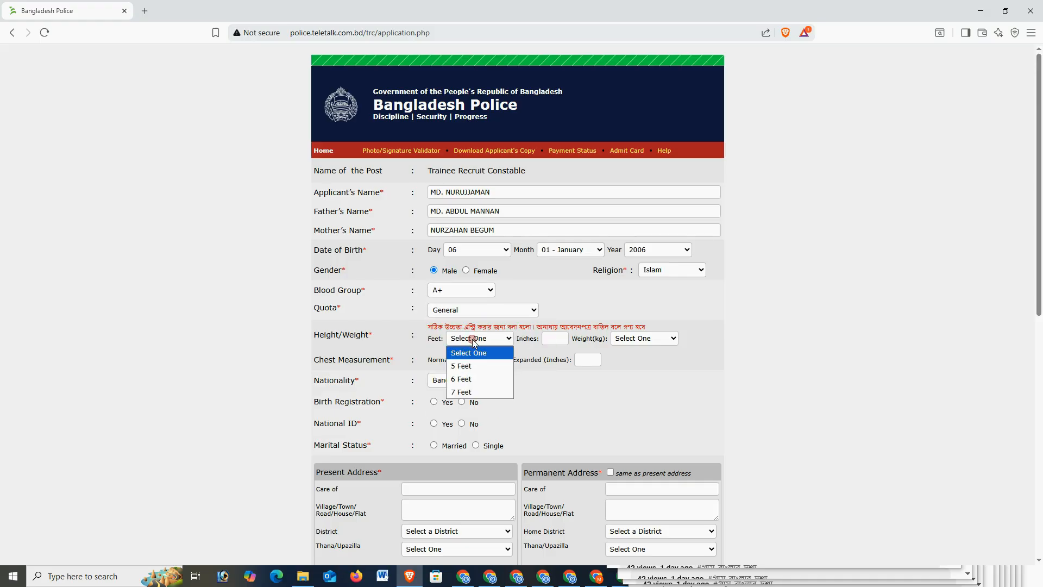
{"action": "left_click", "coordinate": [477, 366]}
{"action": "left_click", "coordinate": [552, 338]}
{"action": "type", "text": "8"}
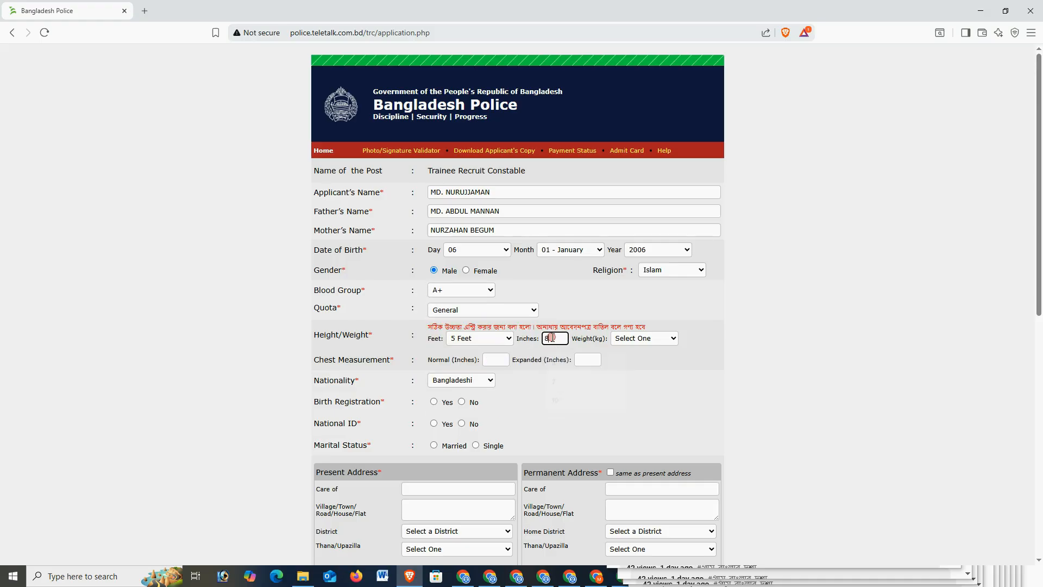
Set weight to 61 kg, normal chest to 32 and expanded chest to 34.
{"action": "left_click", "coordinate": [670, 338]}
{"action": "scroll", "coordinate": [648, 295], "scroll_direction": "down", "scroll_amount": 3}
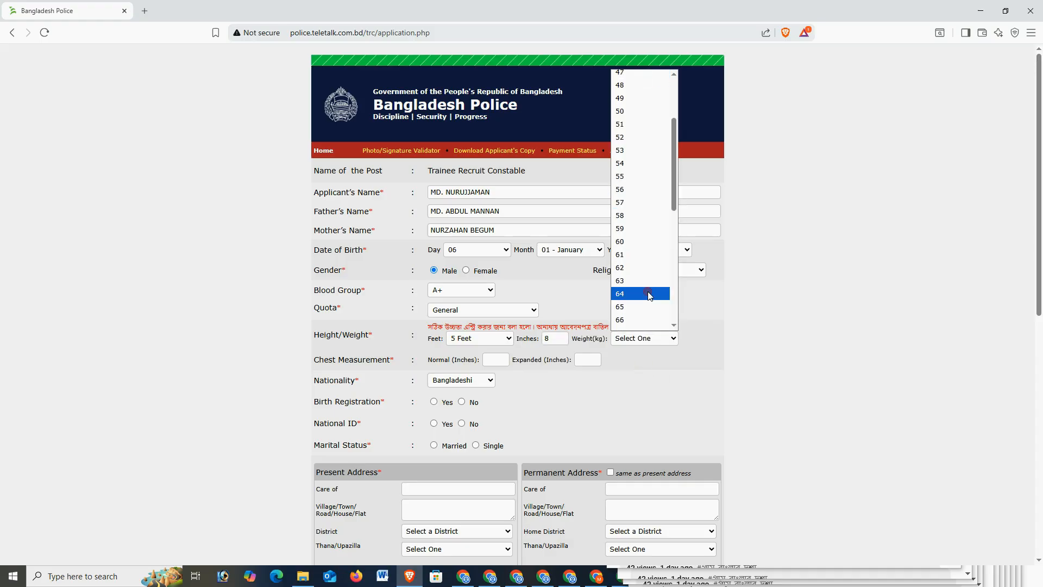
{"action": "left_click", "coordinate": [630, 258]}
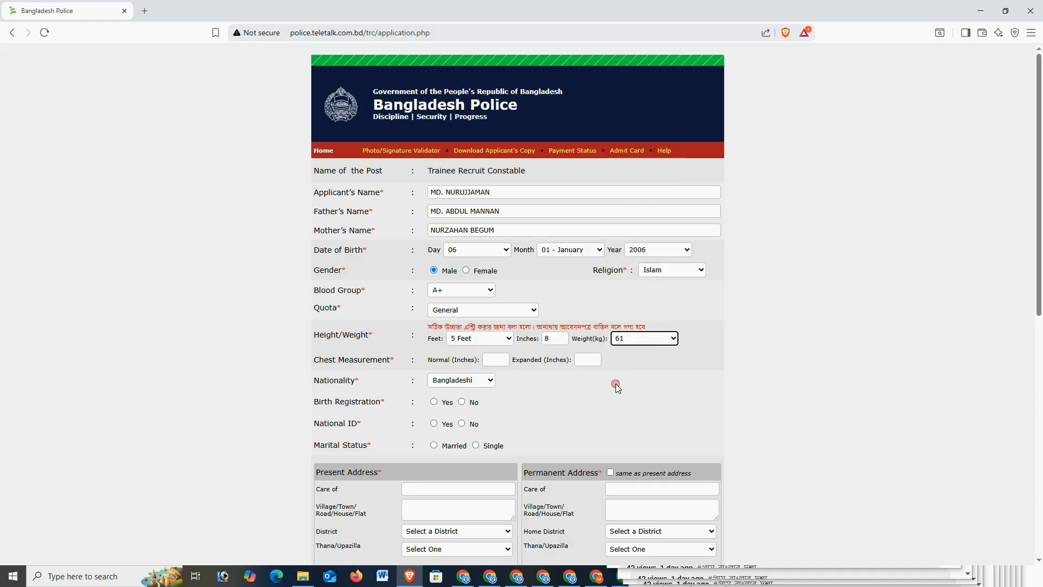
{"action": "left_click", "coordinate": [496, 359]}
{"action": "left_click", "coordinate": [504, 387]}
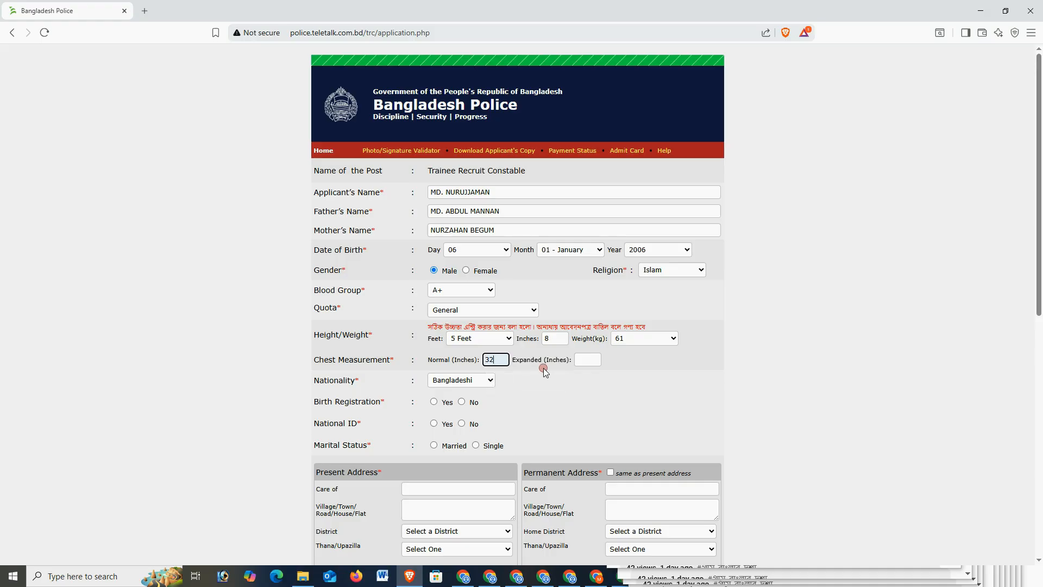
{"action": "left_click", "coordinate": [587, 359]}
{"action": "left_click", "coordinate": [591, 385]}
Mark birth registration and National ID as Yes, enter the NID number, and choose Single.
{"action": "left_click", "coordinate": [433, 401]}
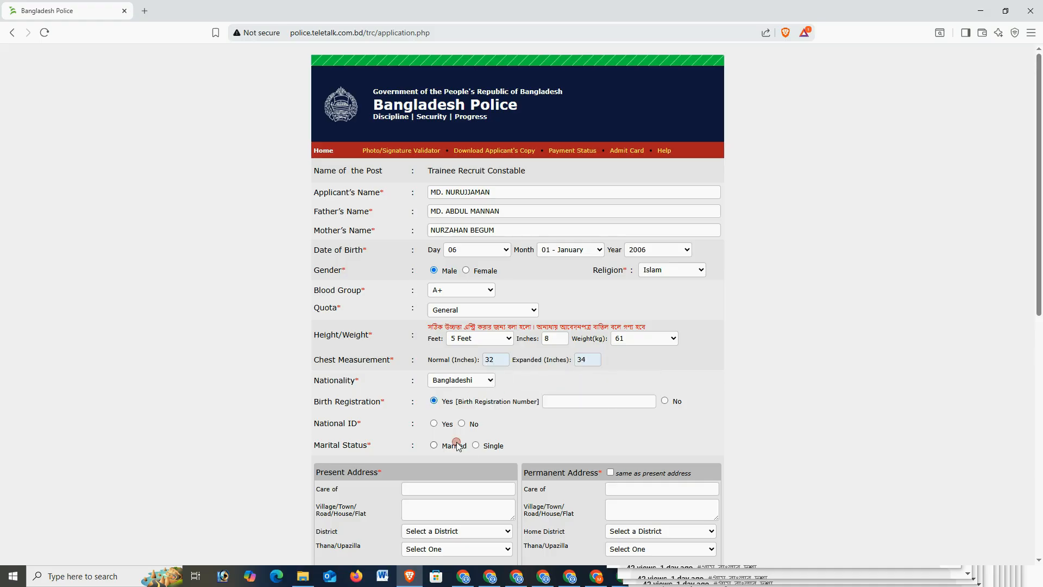
{"action": "left_click", "coordinate": [433, 423]}
{"action": "left_click", "coordinate": [567, 425]}
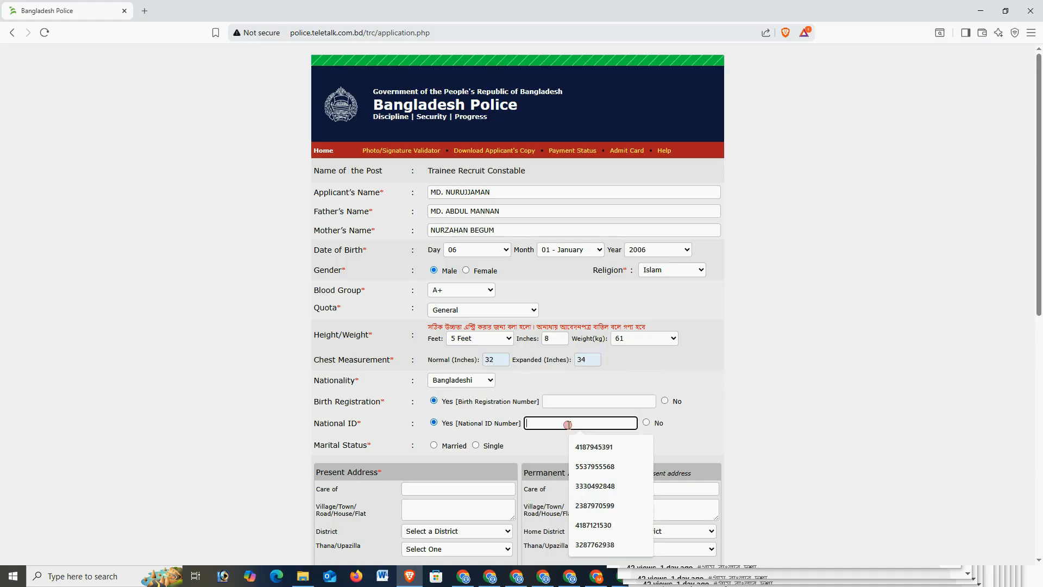
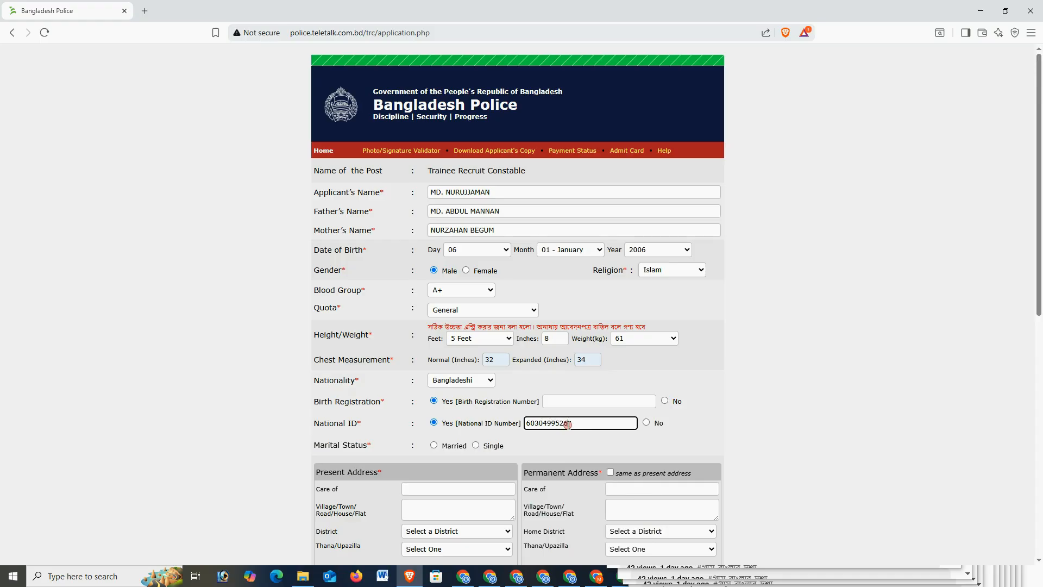
{"action": "left_click", "coordinate": [477, 446]}
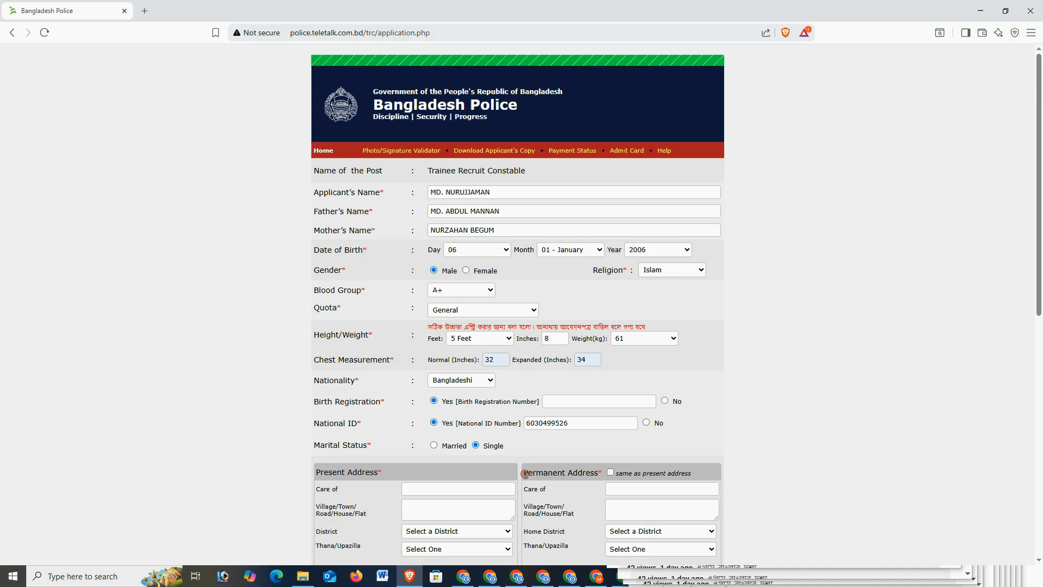
{"action": "left_click", "coordinate": [435, 446]}
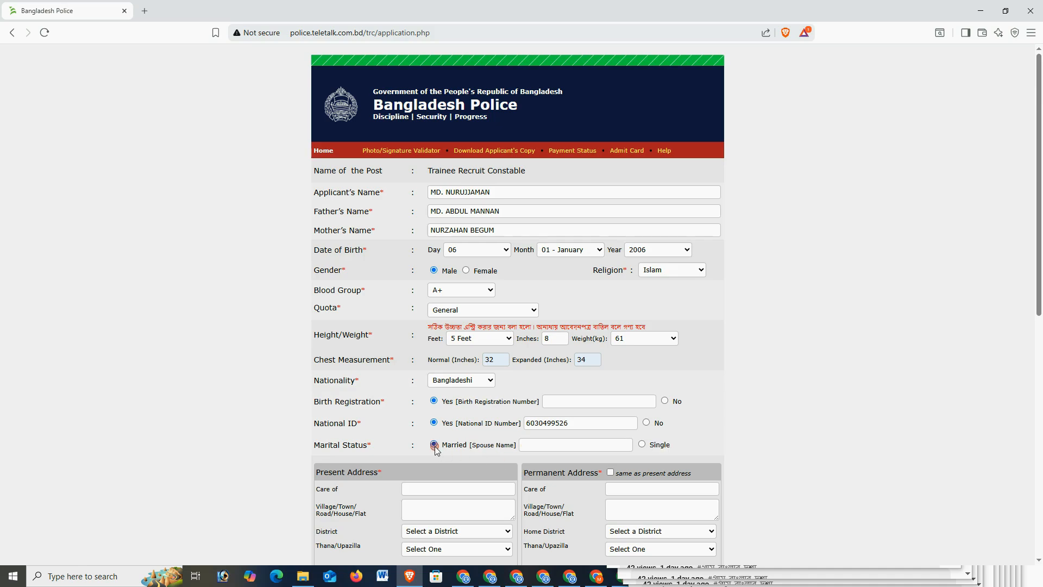
{"action": "left_click", "coordinate": [644, 445]}
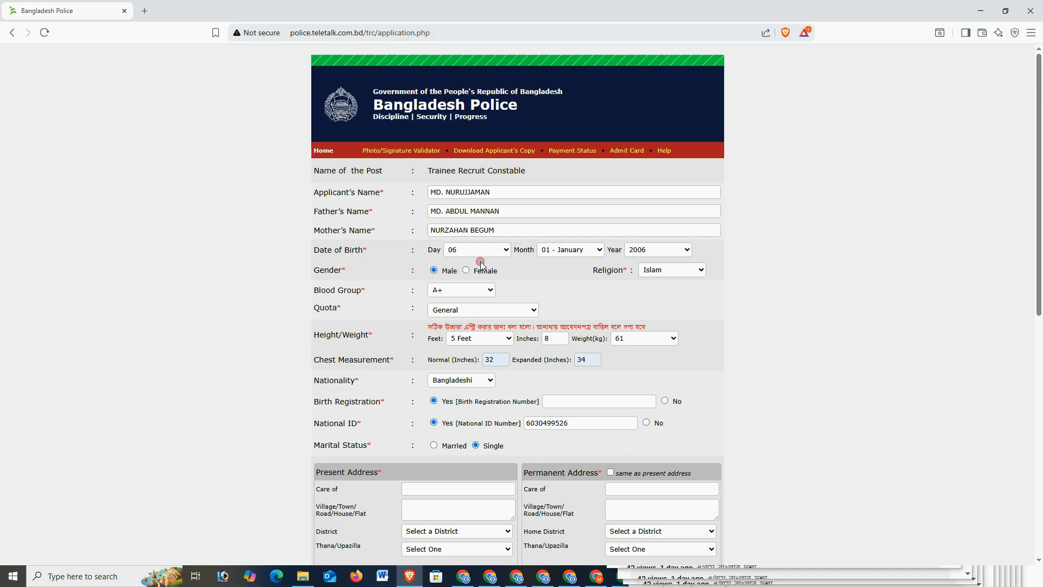
{"action": "triple_click", "coordinate": [512, 212]}
Fill the present address care-of with the father's name and enter the village.
{"action": "scroll", "coordinate": [423, 380], "scroll_direction": "down", "scroll_amount": 2}
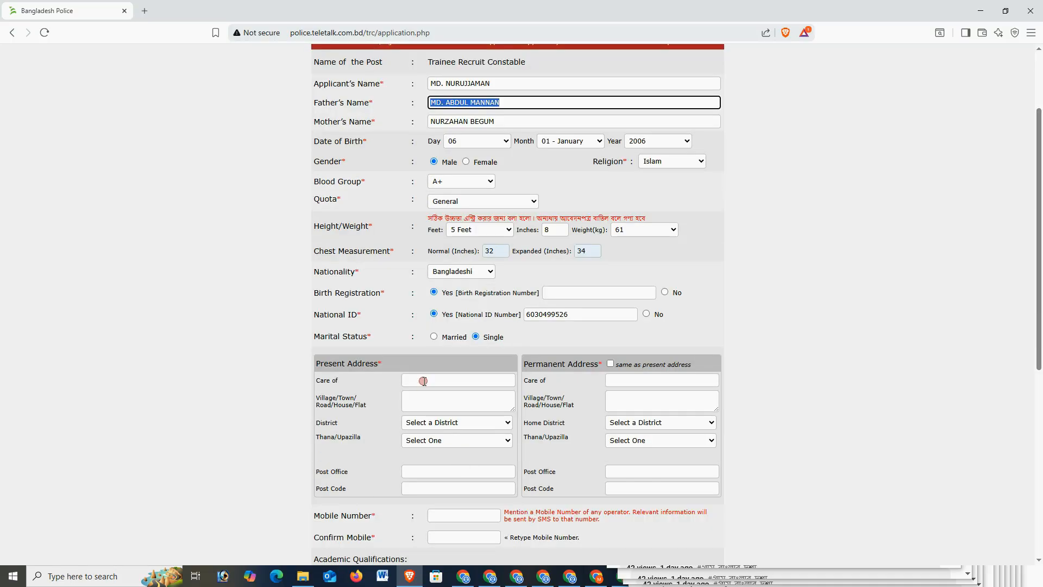
{"action": "left_click", "coordinate": [423, 380]}
{"action": "left_click", "coordinate": [425, 408]}
{"action": "left_click", "coordinate": [425, 408]}
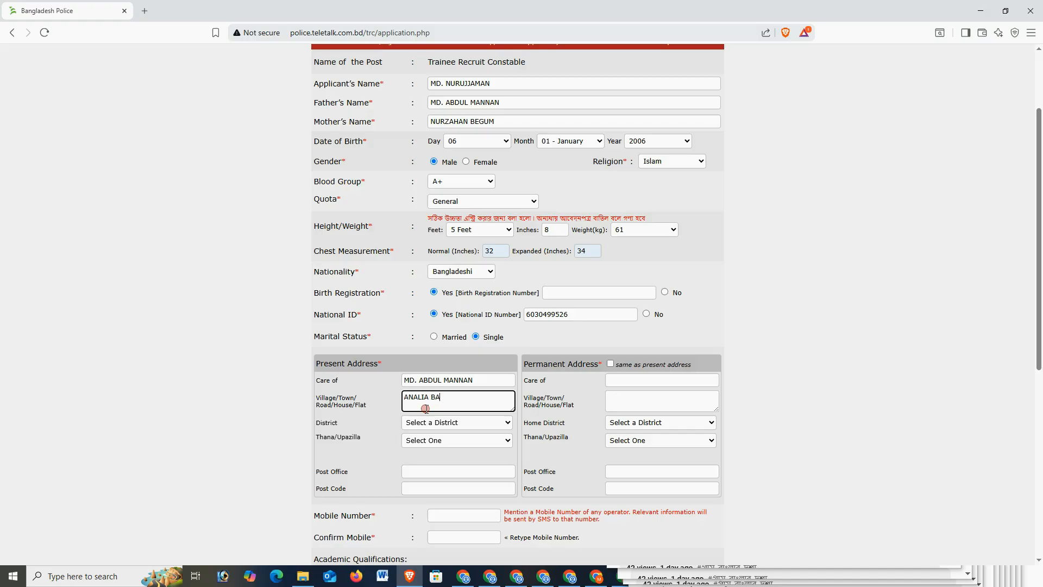
{"action": "key", "text": "Tab"}
Choose the present district and upazila, enter post office and post code, and copy to permanent address.
{"action": "key", "text": "t"}
{"action": "key", "text": "Tab"}
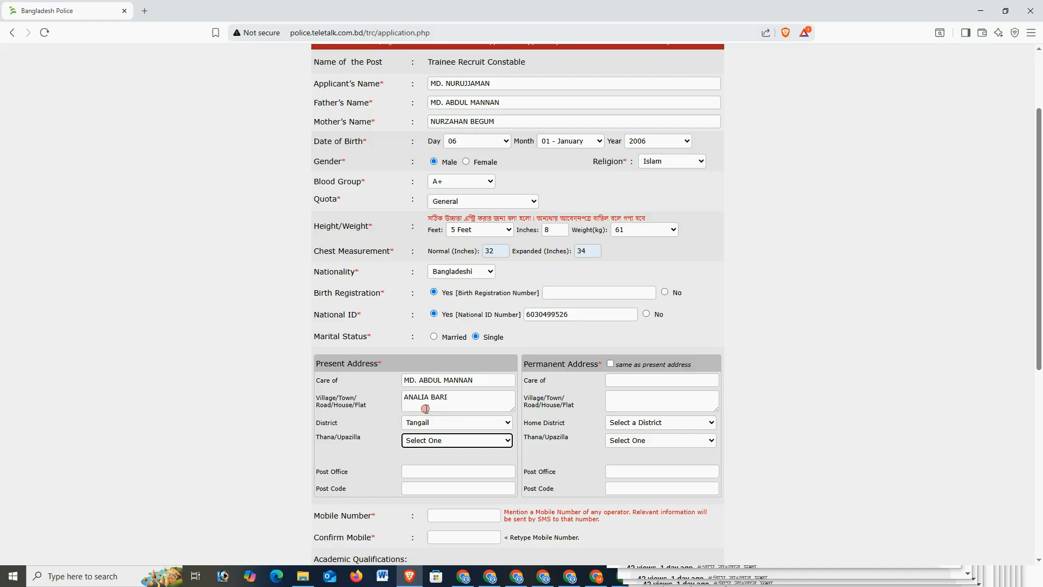
{"action": "key", "text": "k"}
{"action": "key", "text": "Tab"}
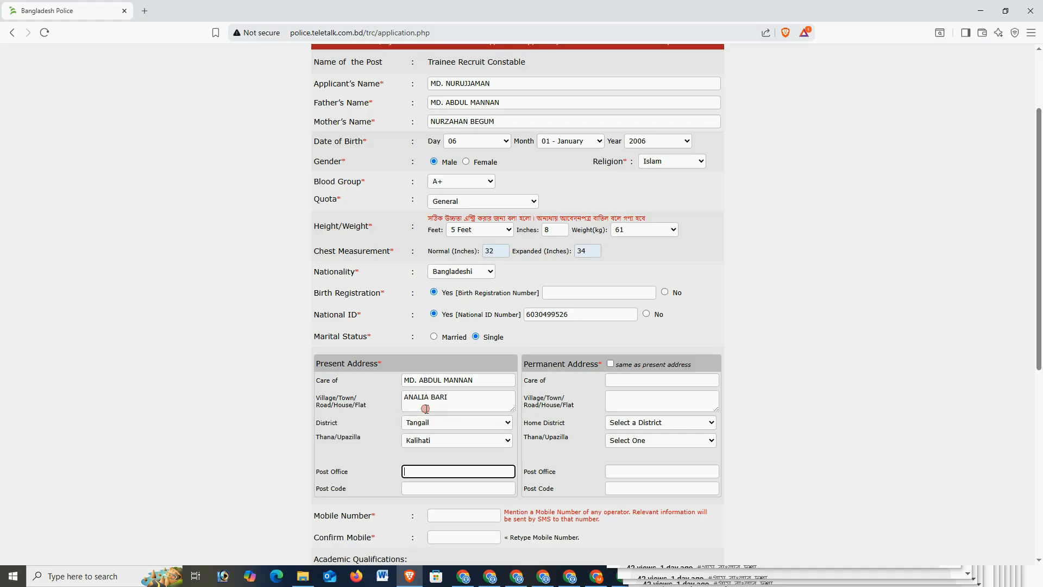
{"action": "type", "text": "MOGRA"}
{"action": "key", "text": "Tab"}
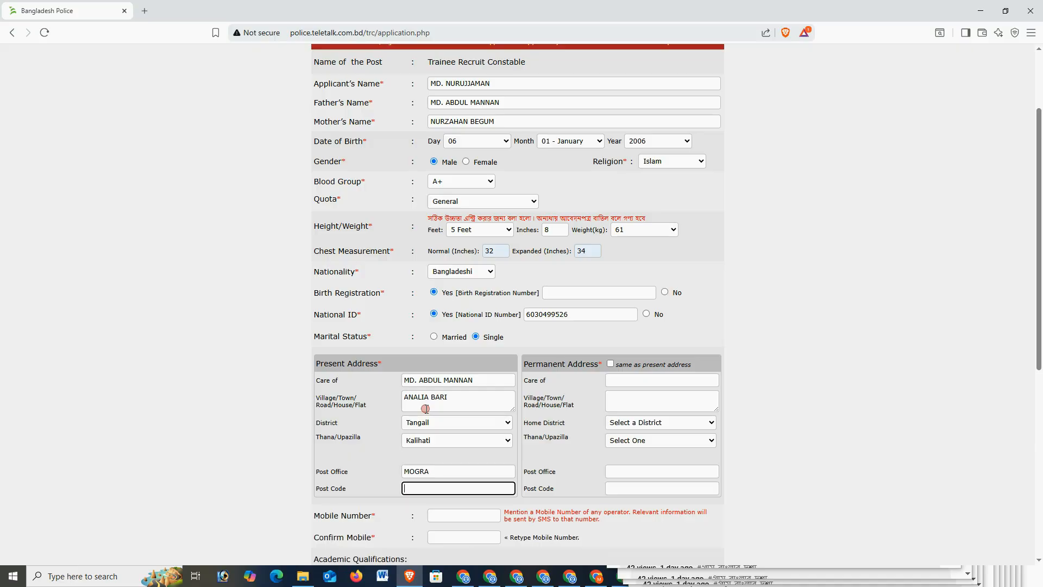
{"action": "type", "text": "1974"}
{"action": "key", "text": "Tab"}
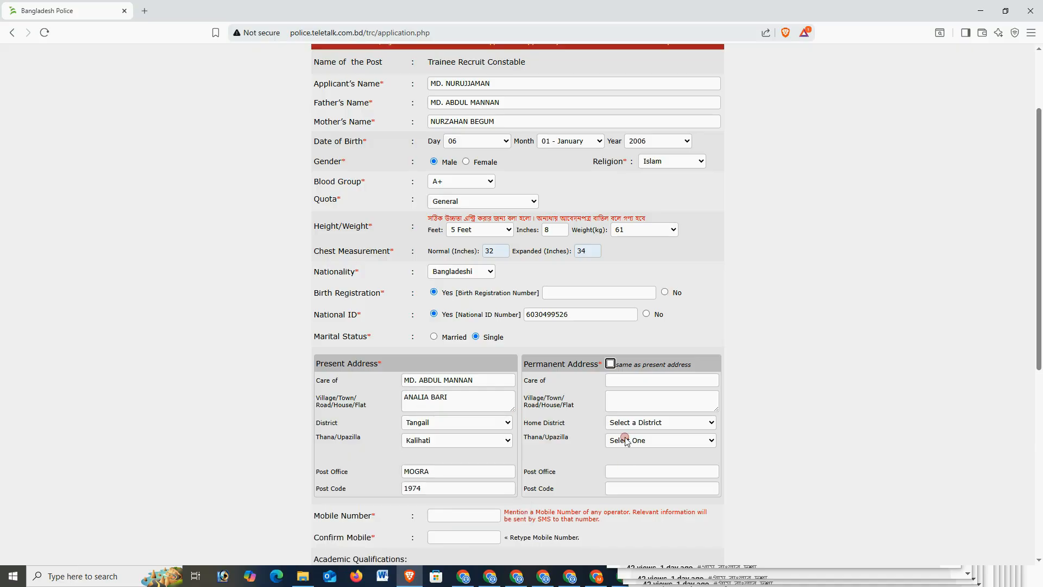
{"action": "left_click", "coordinate": [610, 364]}
Enter the applicant's mobile number and repeat it in the Confirm Mobile field.
{"action": "scroll", "coordinate": [459, 462], "scroll_direction": "down", "scroll_amount": 1}
{"action": "left_click", "coordinate": [455, 460]}
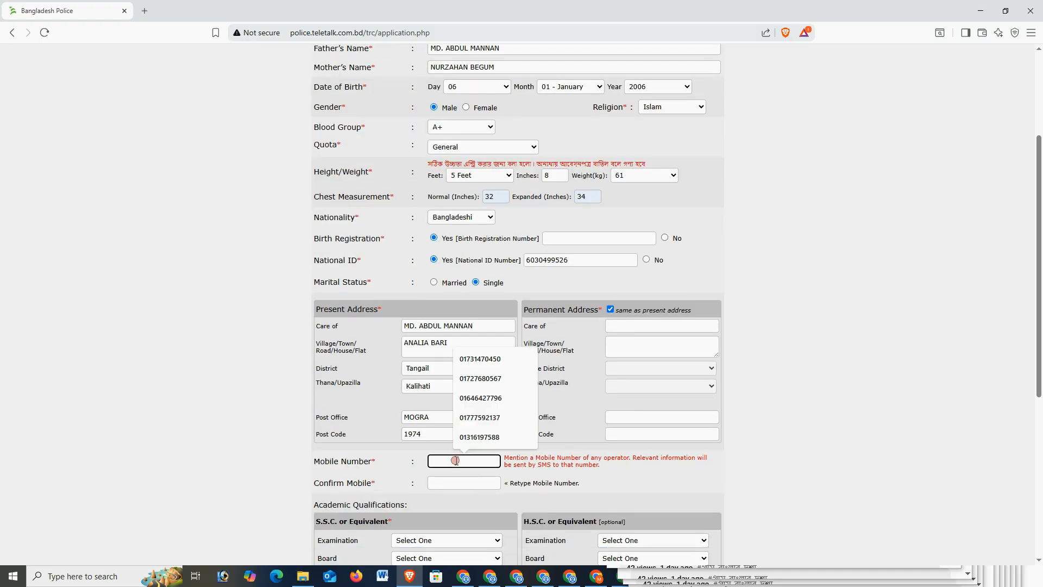
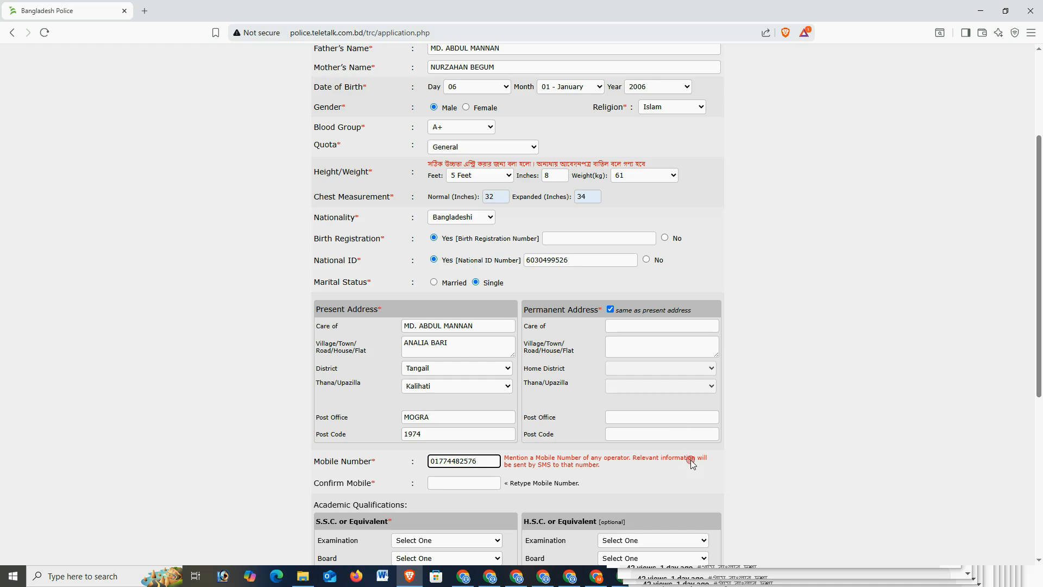
{"action": "left_click", "coordinate": [480, 483]}
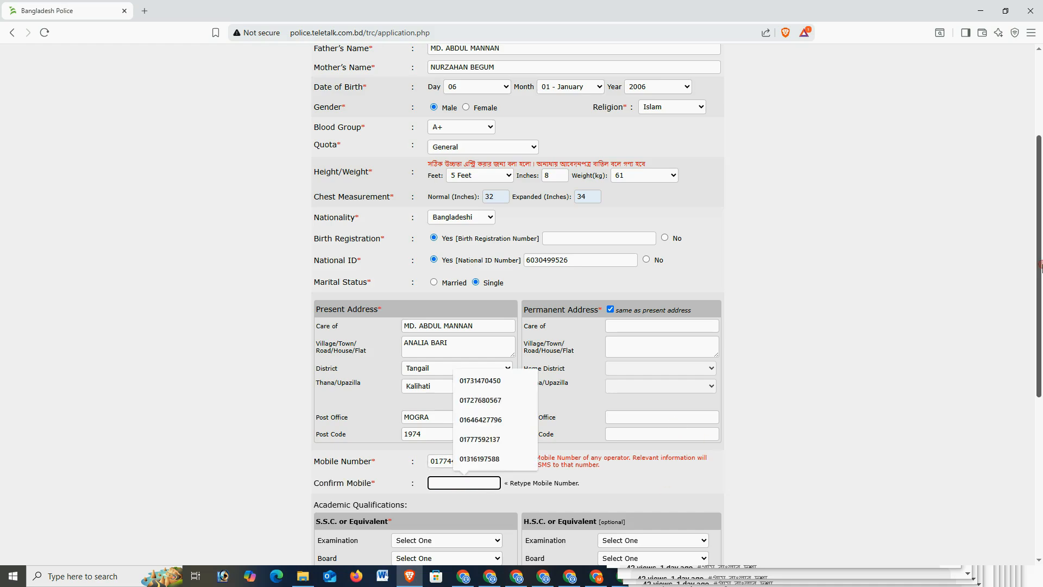
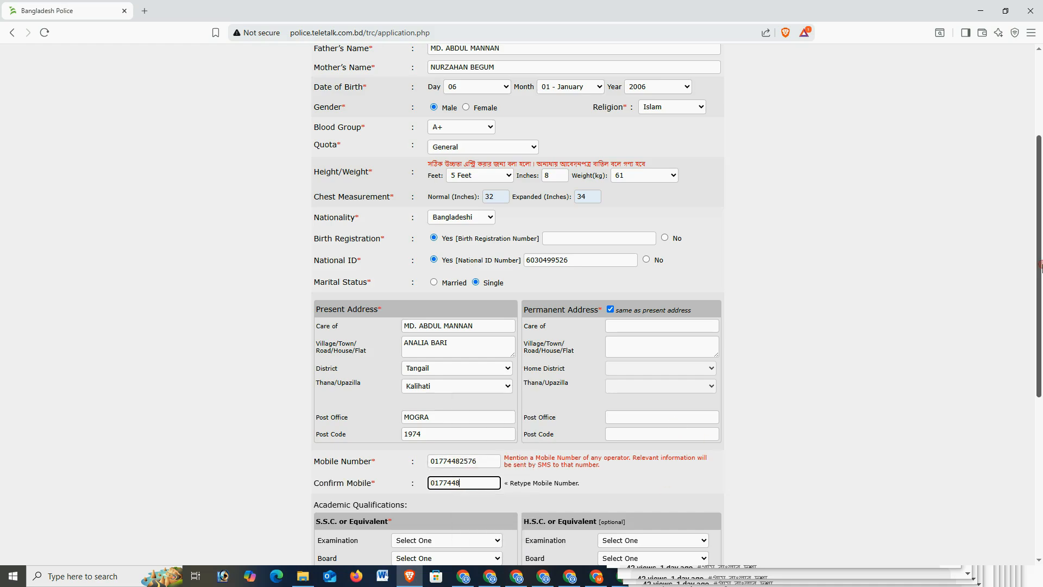
{"action": "left_click_drag", "start_coordinate": [1040, 266], "coordinate": [1041, 320]}
Choose S.S.C with Dhaka board and enter the roll and registration numbers.
{"action": "left_click", "coordinate": [466, 431]}
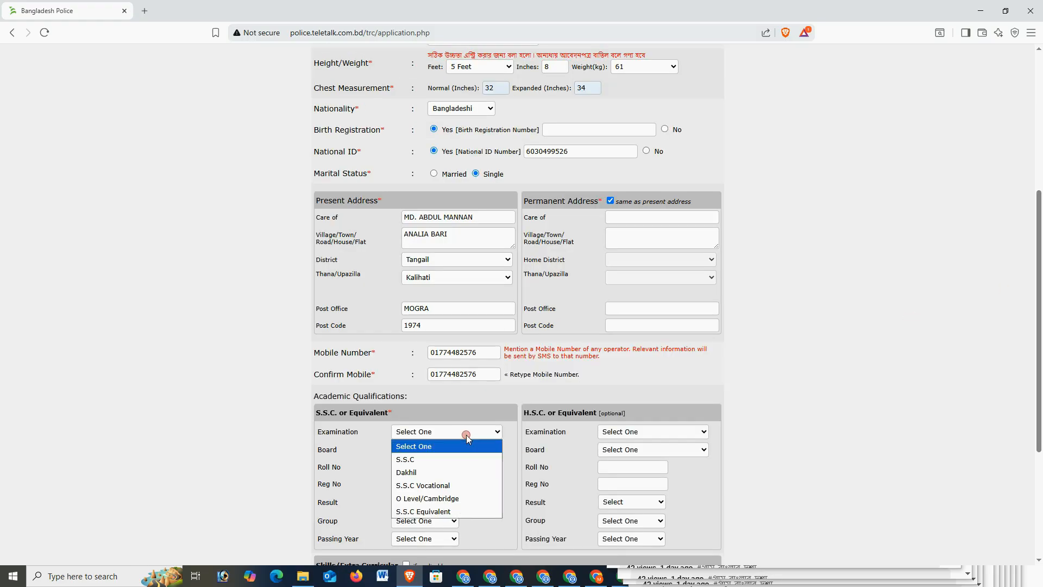
{"action": "left_click", "coordinate": [447, 455]}
{"action": "left_click", "coordinate": [446, 451]}
{"action": "left_click", "coordinate": [413, 265]}
{"action": "scroll", "coordinate": [424, 326], "scroll_direction": "down", "scroll_amount": 2}
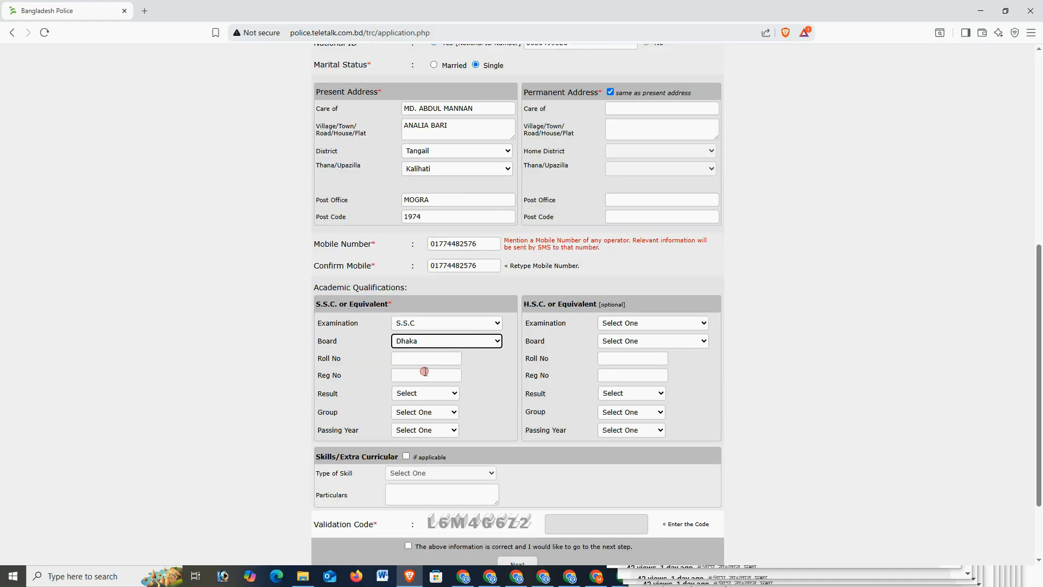
{"action": "left_click", "coordinate": [424, 359]}
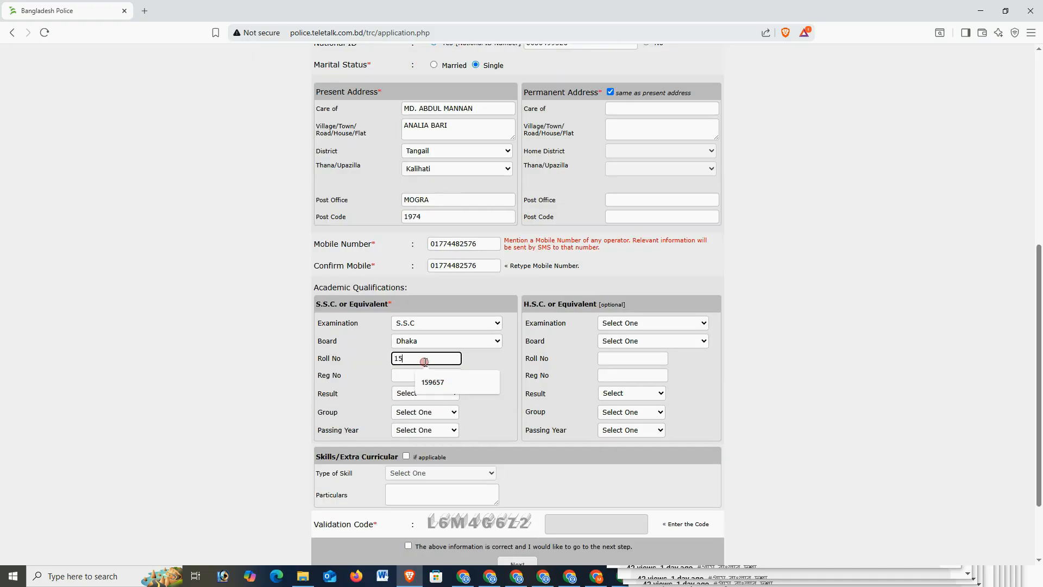
{"action": "left_click", "coordinate": [399, 377]}
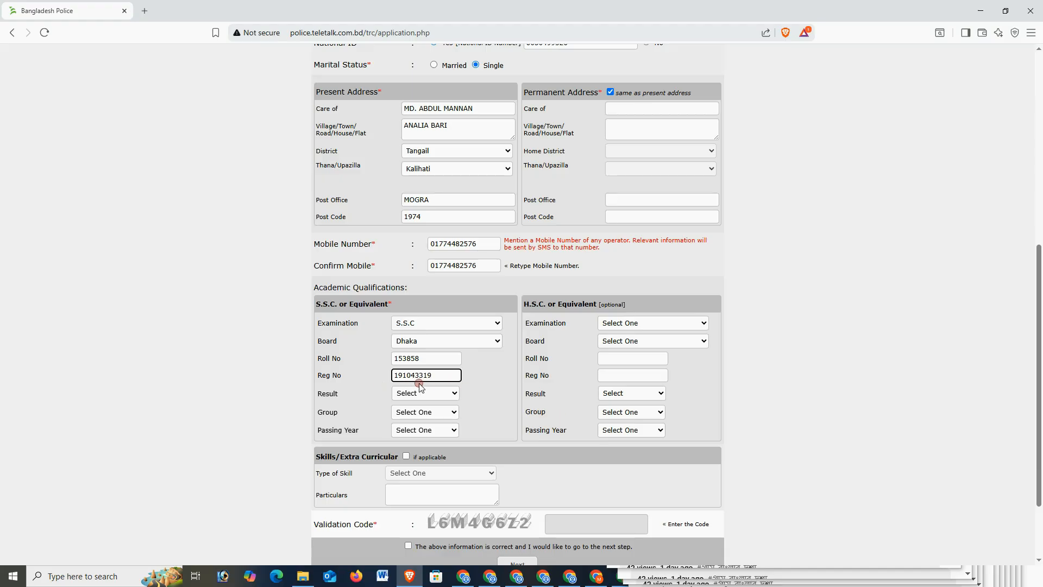
{"action": "key", "text": "Left"}
{"action": "key", "text": "Left"}
{"action": "key", "text": "Left"}
Set the S.S.C result to GPA 4.33, group Science, passing year 2022.
{"action": "left_click", "coordinate": [424, 394]}
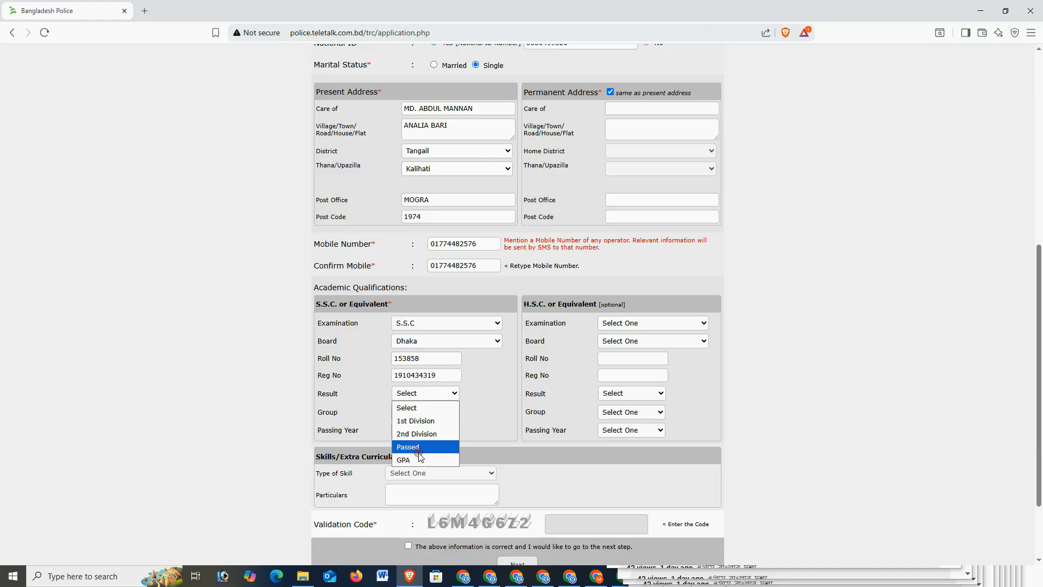
{"action": "left_click", "coordinate": [426, 466]}
{"action": "left_click", "coordinate": [472, 395]}
{"action": "type", "text": "4.33"}
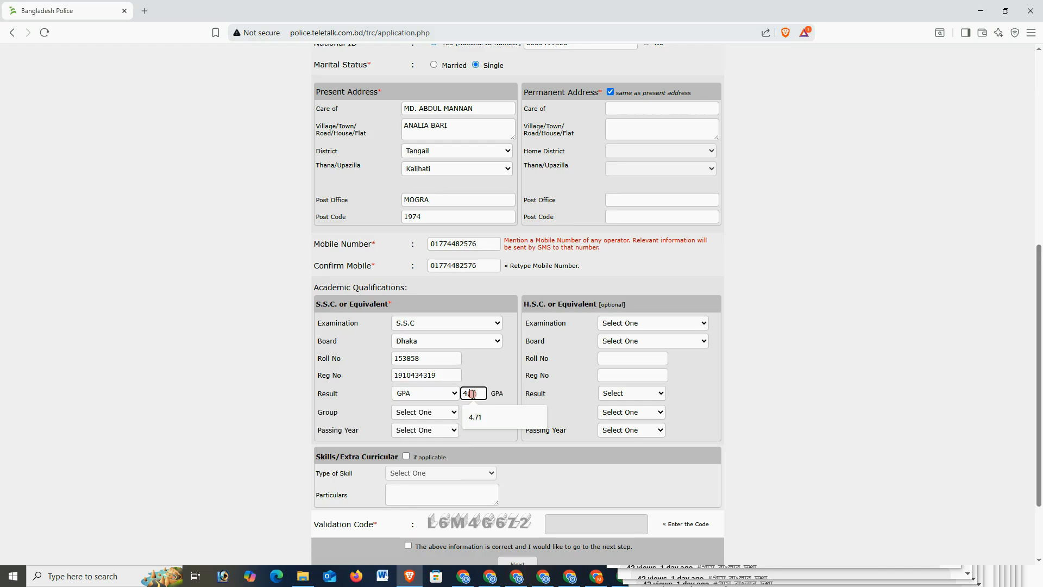
{"action": "left_click", "coordinate": [415, 413]}
{"action": "left_click", "coordinate": [427, 445]}
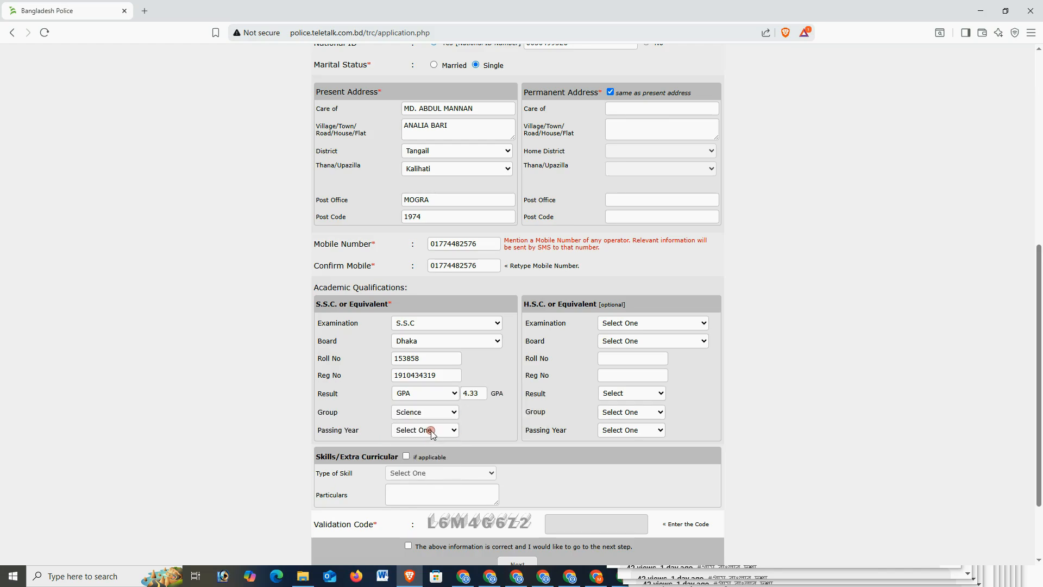
{"action": "left_click", "coordinate": [431, 430]}
{"action": "scroll", "coordinate": [421, 373], "scroll_direction": "down", "scroll_amount": 2}
{"action": "left_click", "coordinate": [421, 373]}
{"action": "scroll", "coordinate": [462, 413], "scroll_direction": "down", "scroll_amount": 2}
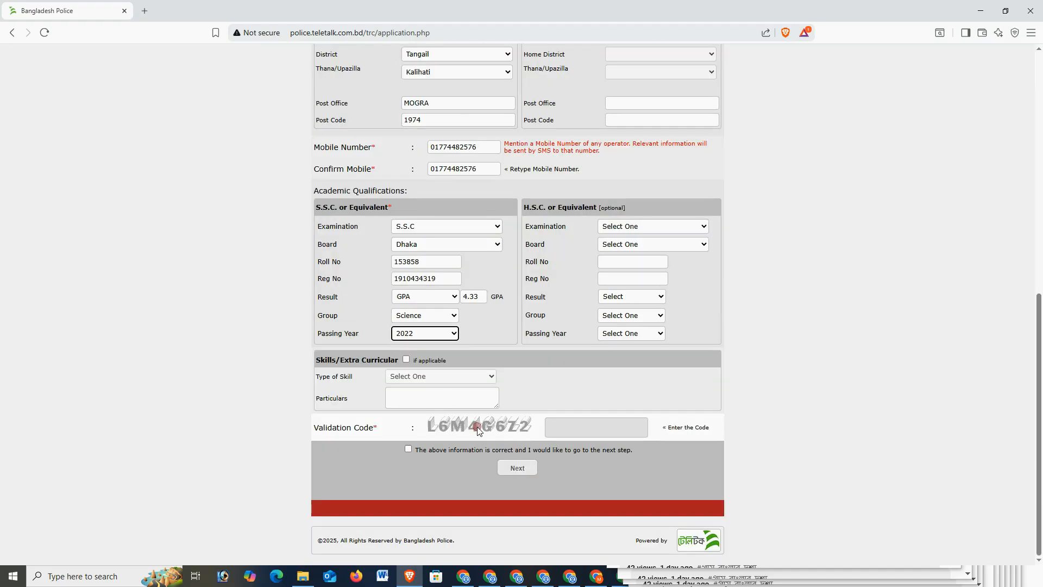
Fill the Validation Code with the captcha, tick the confirmation box, and submit with Next.
{"action": "left_click_drag", "start_coordinate": [478, 429], "coordinate": [601, 435]}
{"action": "left_click", "coordinate": [600, 435]}
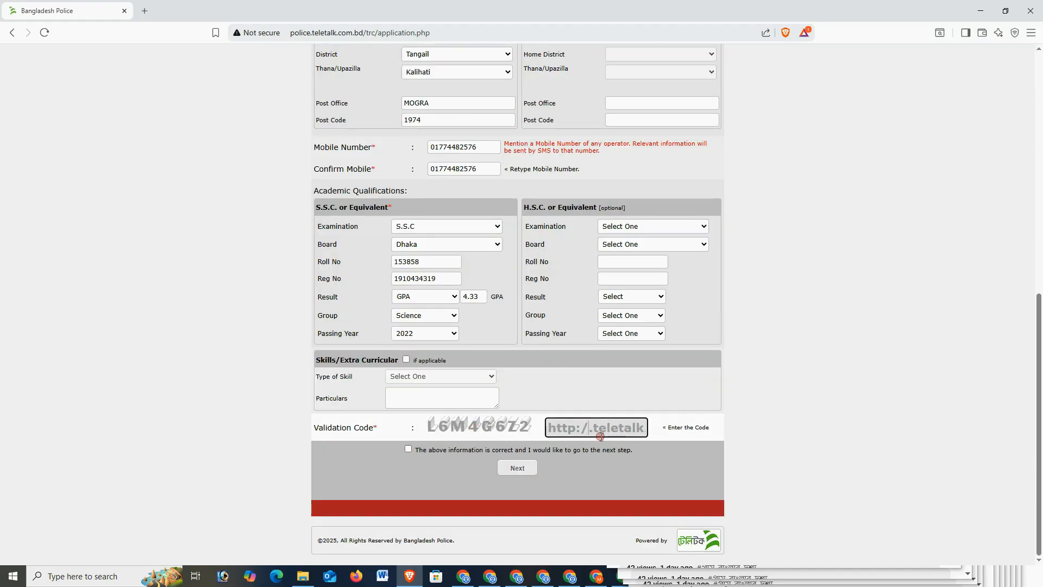
{"action": "key", "text": "BackSpace"}
{"action": "key", "text": "BackSpace"}
{"action": "key", "text": "BackSpace"}
{"action": "key", "text": "BackSpace"}
{"action": "key", "text": "BackSpace"}
{"action": "key", "text": "BackSpace"}
{"action": "key", "text": "Delete"}
{"action": "key", "text": "Delete"}
{"action": "key", "text": "Delete"}
{"action": "key", "text": "Delete"}
{"action": "key", "text": "Delete"}
{"action": "key", "text": "Delete"}
{"action": "key", "text": "Delete"}
{"action": "key", "text": "Delete"}
{"action": "key", "text": "Delete"}
{"action": "key", "text": "Delete"}
{"action": "key", "text": "Delete"}
{"action": "key", "text": "Delete"}
{"action": "key", "text": "Delete"}
{"action": "key", "text": "Delete"}
{"action": "key", "text": "Delete"}
{"action": "key", "text": "Delete"}
{"action": "key", "text": "Delete"}
{"action": "key", "text": "Delete"}
{"action": "key", "text": "Delete"}
{"action": "key", "text": "Delete"}
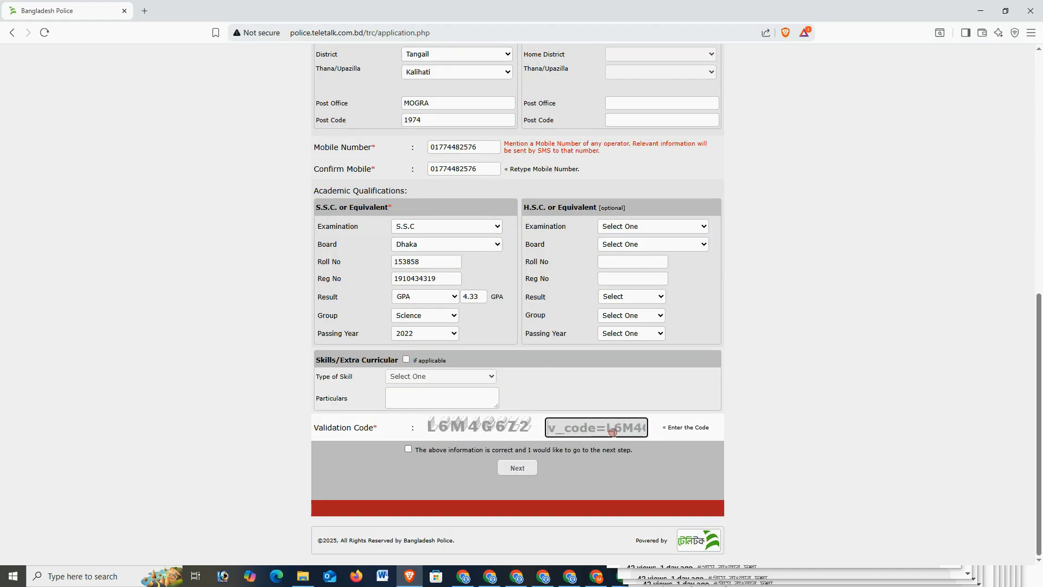
{"action": "key", "text": "Delete"}
{"action": "key", "text": "Delete"}
{"action": "key", "text": "Delete"}
{"action": "key", "text": "Delete"}
{"action": "key", "text": "Delete"}
{"action": "key", "text": "Delete"}
{"action": "key", "text": "Delete"}
{"action": "left_click", "coordinate": [408, 448]}
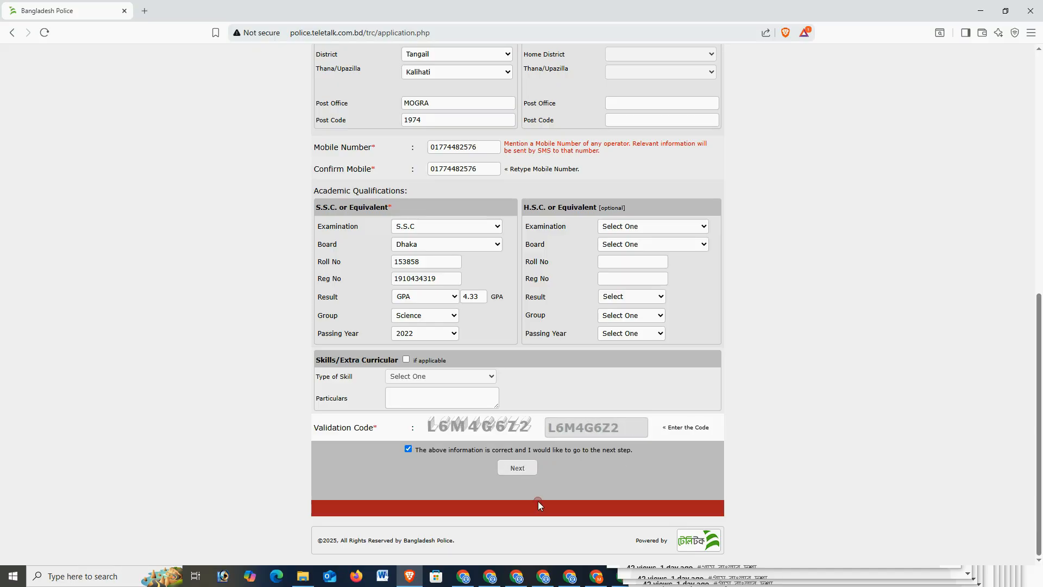
{"action": "left_click", "coordinate": [529, 469]}
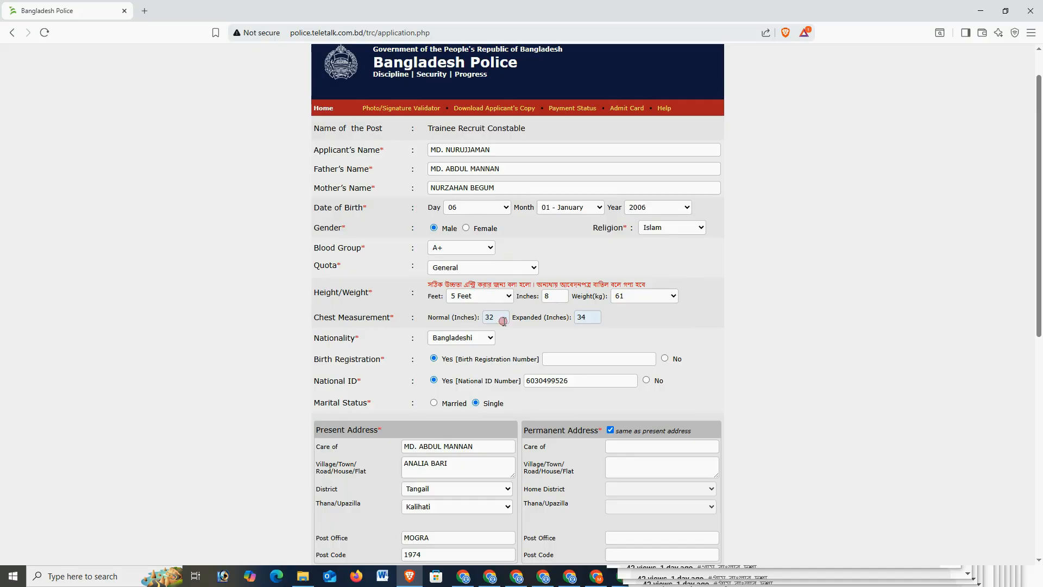
Change Birth Registration to No and proceed to the Application Preview page.
{"action": "scroll", "coordinate": [625, 391], "scroll_direction": "up", "scroll_amount": 1}
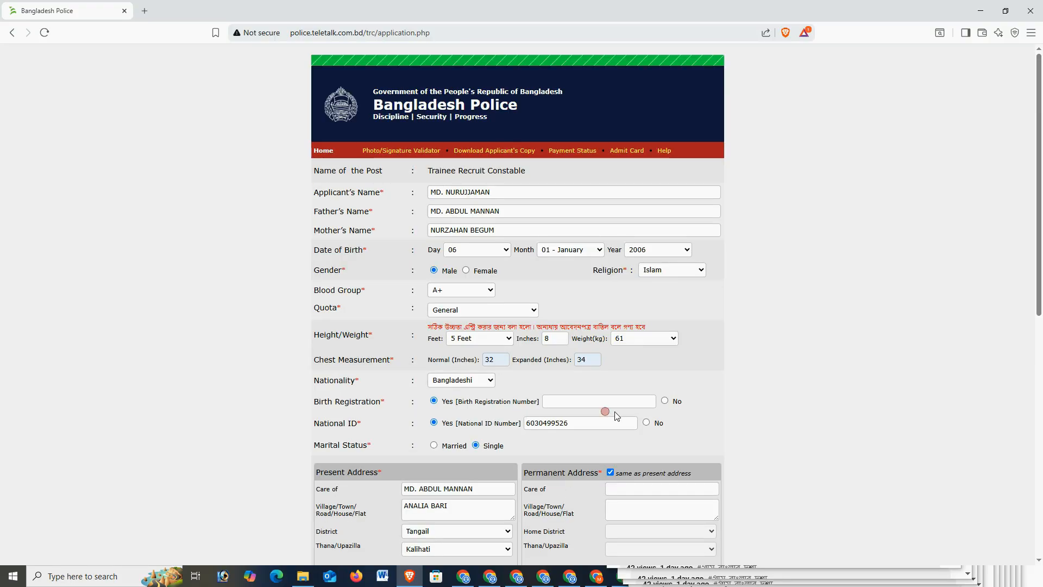
{"action": "left_click", "coordinate": [664, 400]}
{"action": "scroll", "coordinate": [411, 459], "scroll_direction": "down", "scroll_amount": 8}
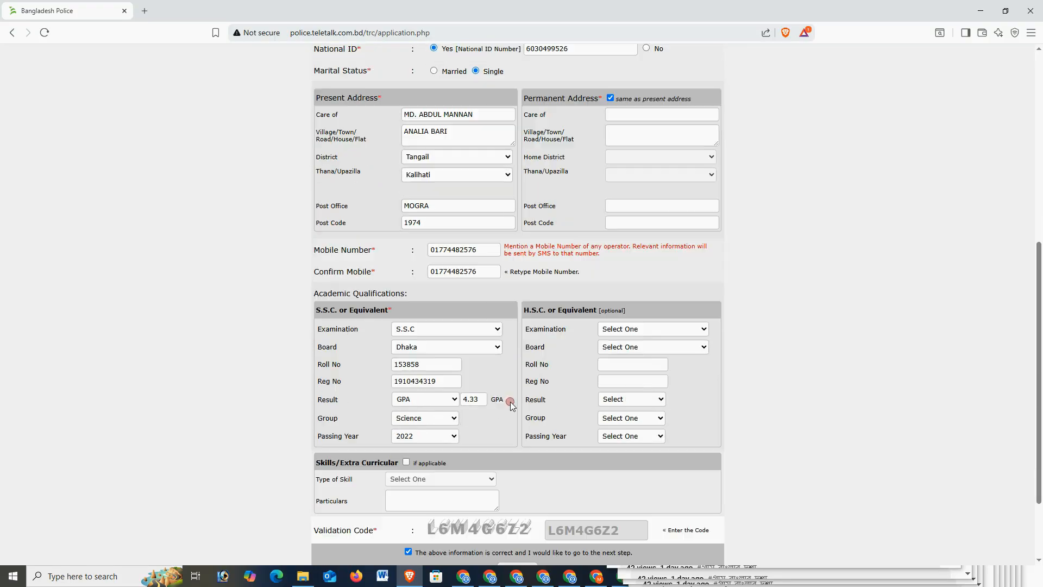
{"action": "scroll", "coordinate": [511, 403], "scroll_direction": "down", "scroll_amount": 1}
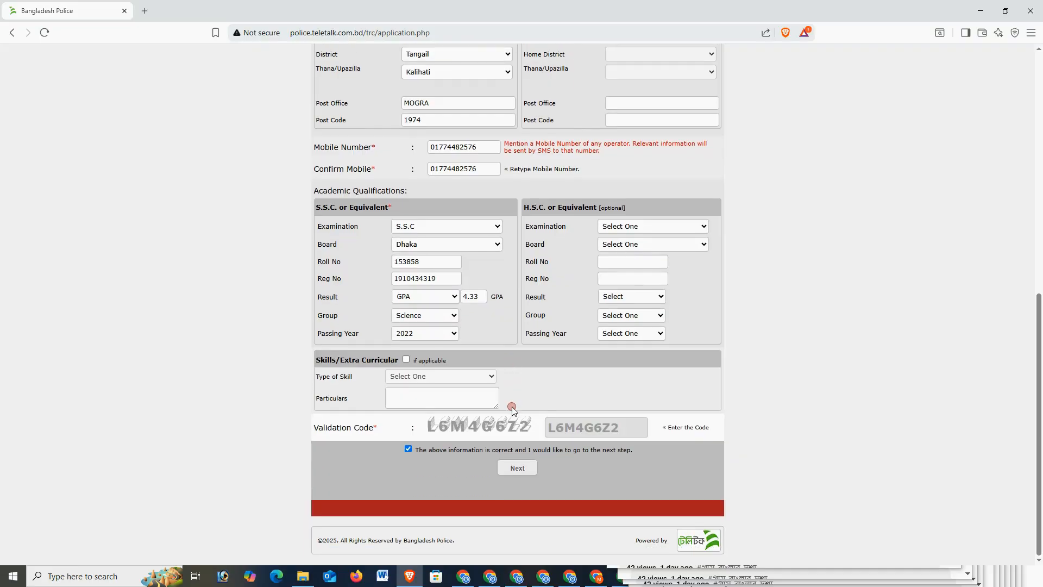
{"action": "left_click", "coordinate": [517, 468]}
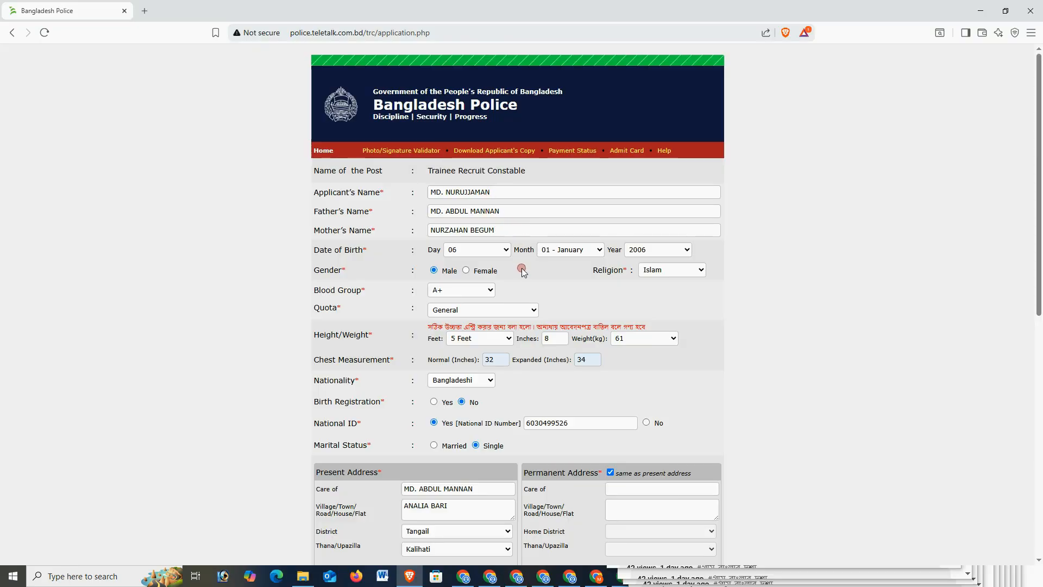
{"action": "scroll", "coordinate": [521, 326], "scroll_direction": "down", "scroll_amount": 9}
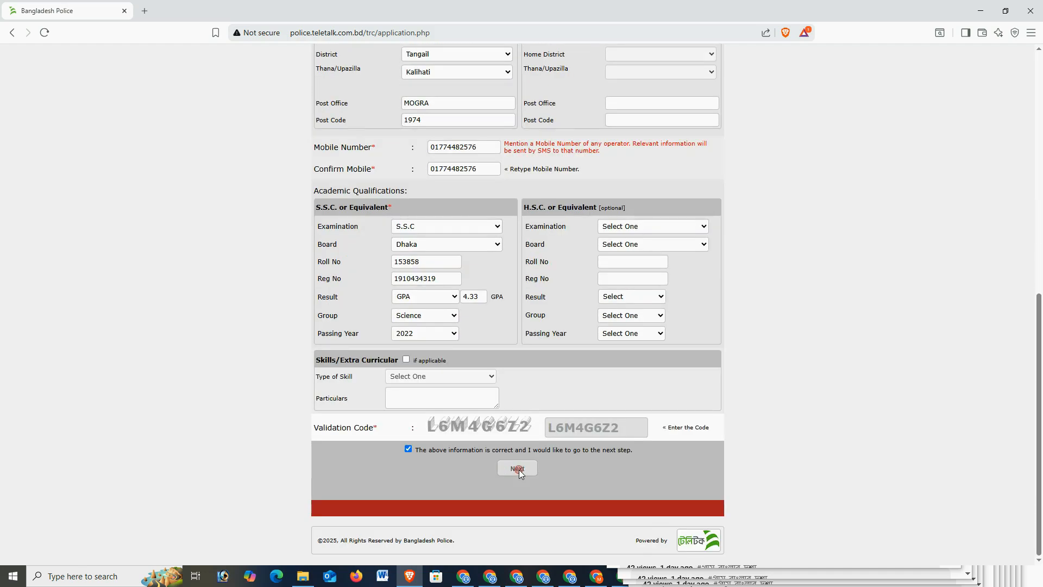
{"action": "left_click", "coordinate": [517, 468]}
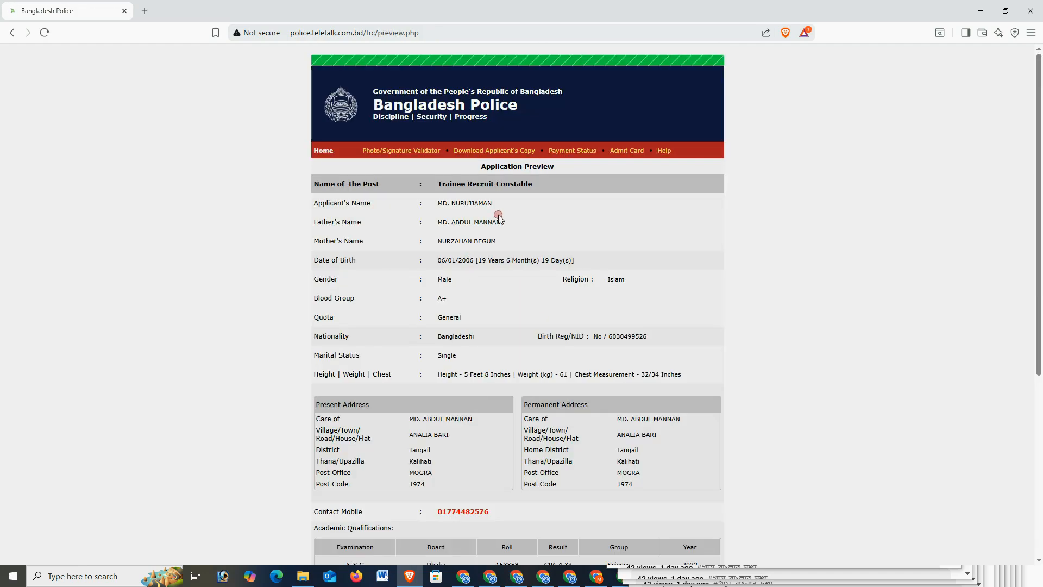
Attach the applicant's photo and signature image files.
{"action": "scroll", "coordinate": [494, 391], "scroll_direction": "down", "scroll_amount": 5}
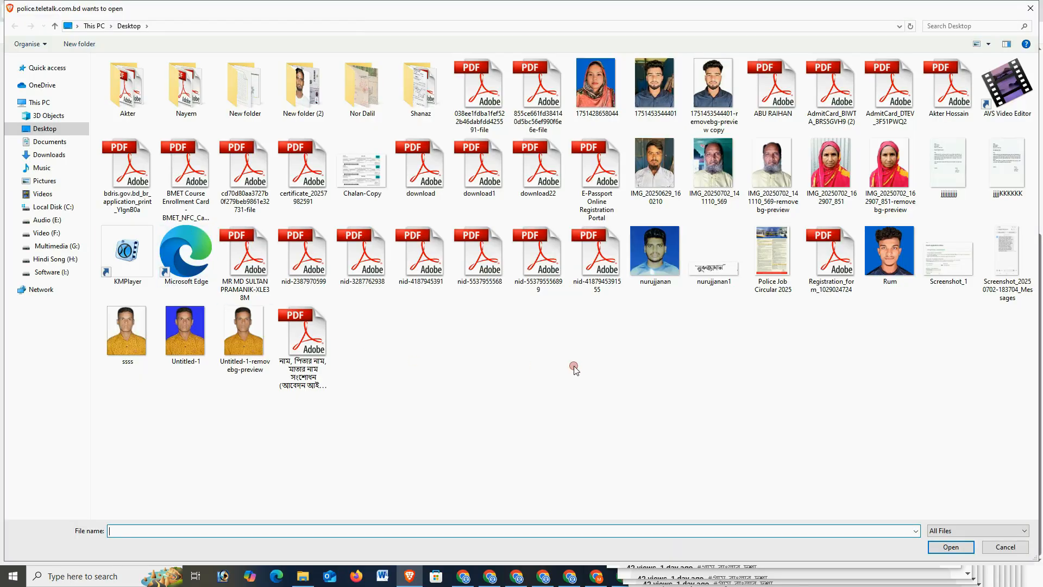
{"action": "double_click", "coordinate": [656, 252]}
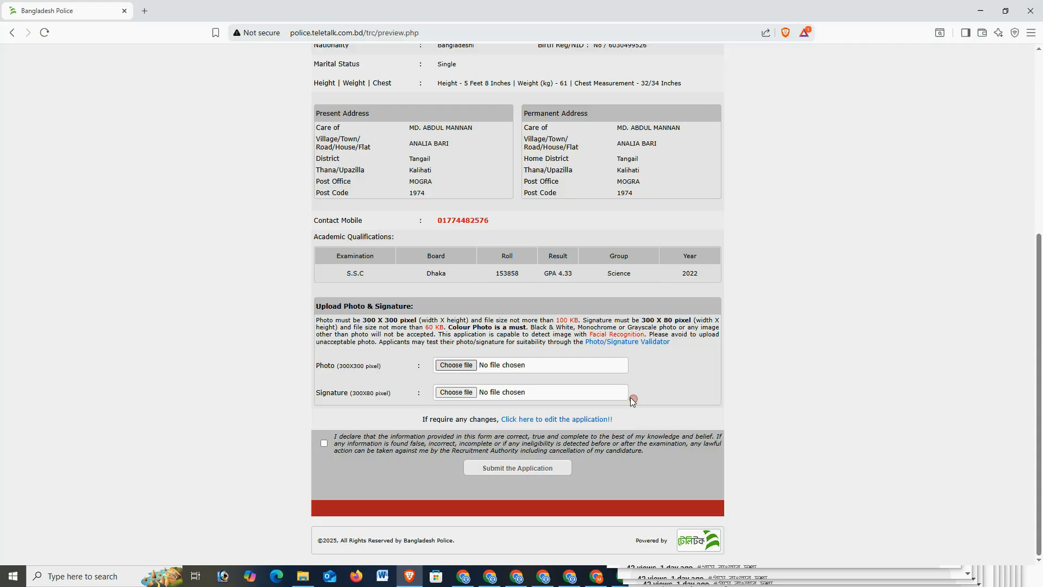
{"action": "left_click", "coordinate": [455, 391]}
{"action": "double_click", "coordinate": [713, 262]}
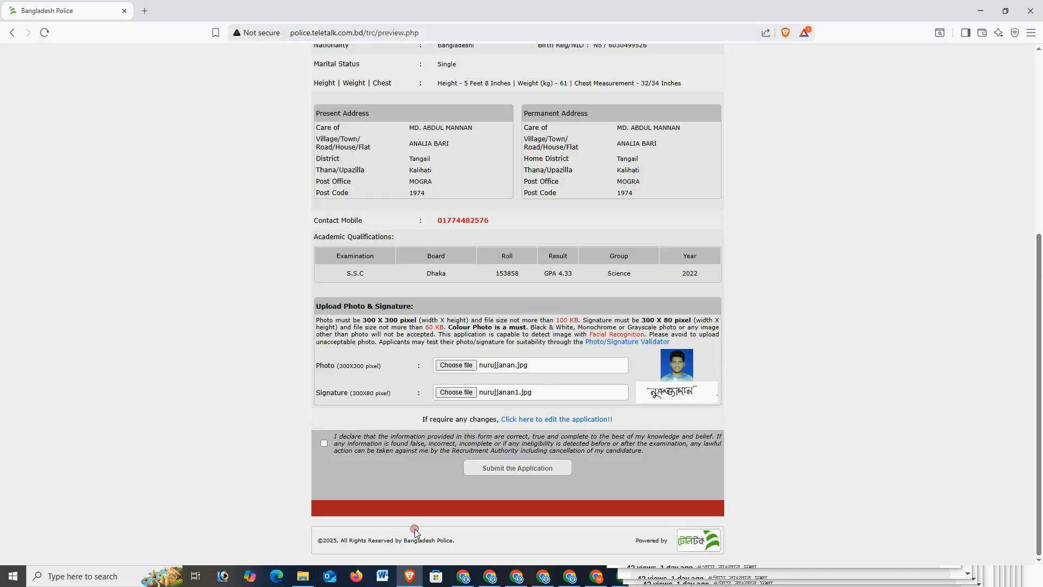
Accept the declaration, submit the application, and return to the form after the photo error.
{"action": "left_click", "coordinate": [324, 443]}
{"action": "left_click", "coordinate": [551, 468]}
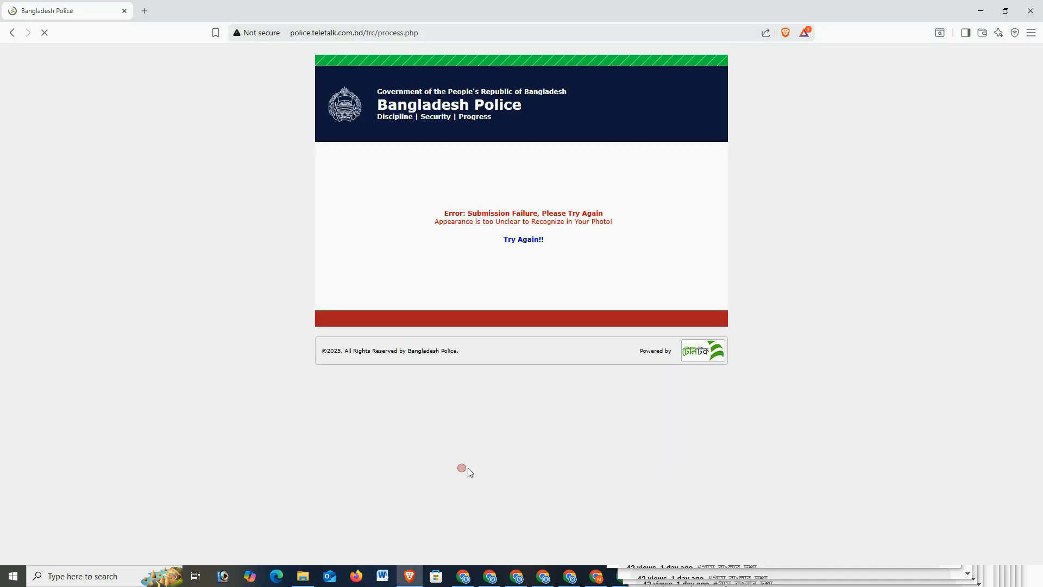
{"action": "left_click", "coordinate": [521, 239]}
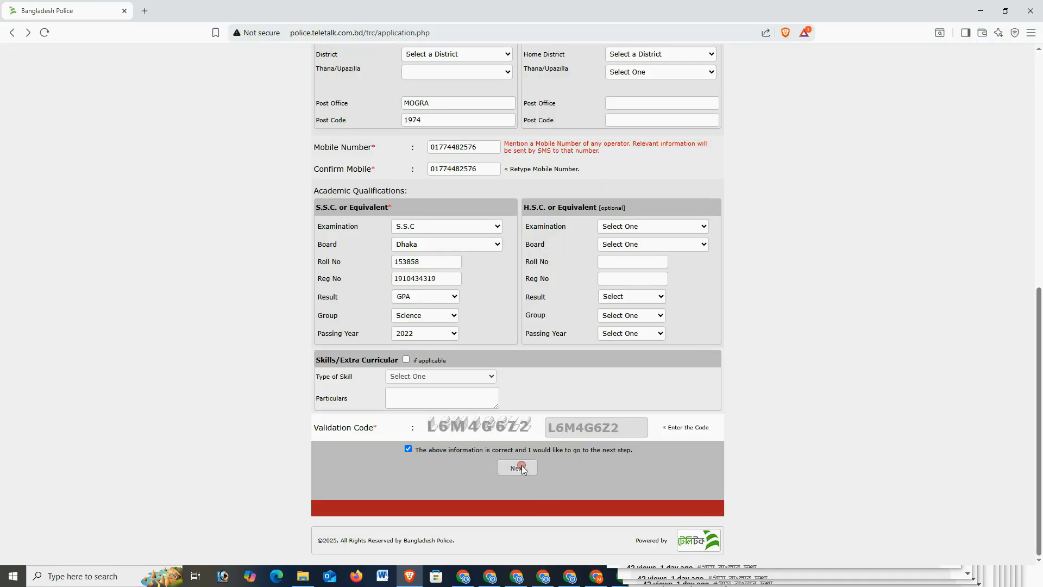